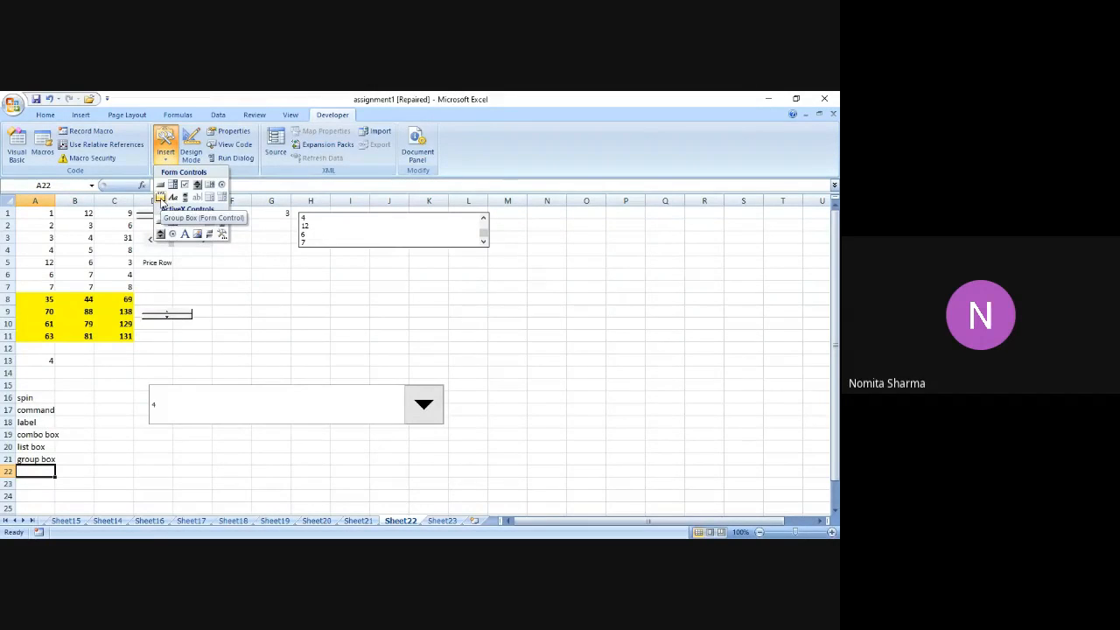
- Draw a group box form control on the empty cells from about M3 to T21
click(161, 198)
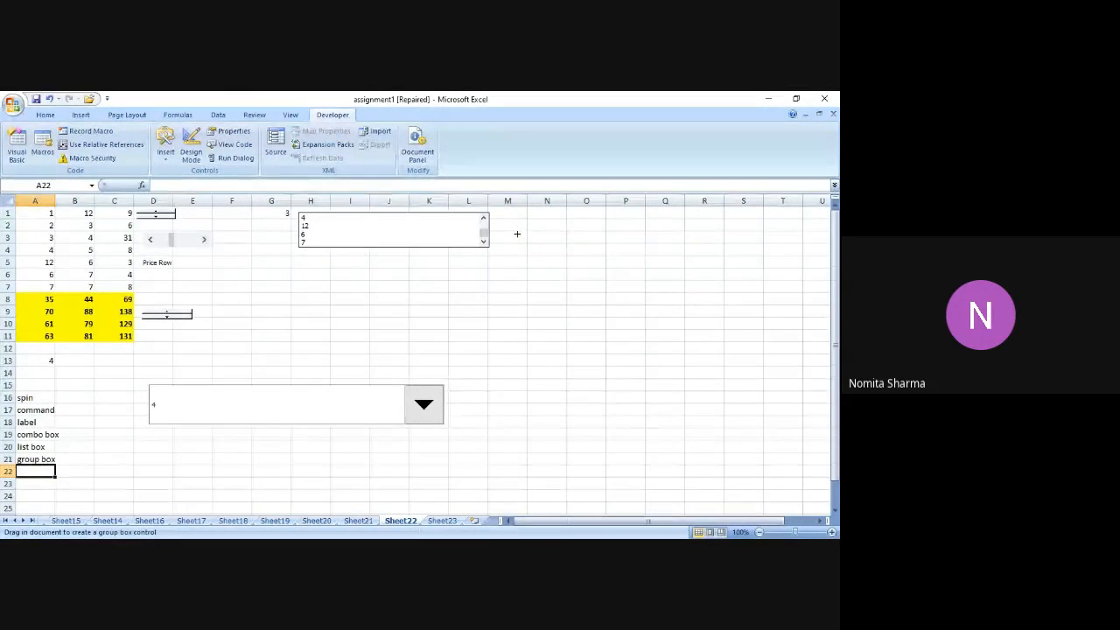
drag(516, 233, 772, 456)
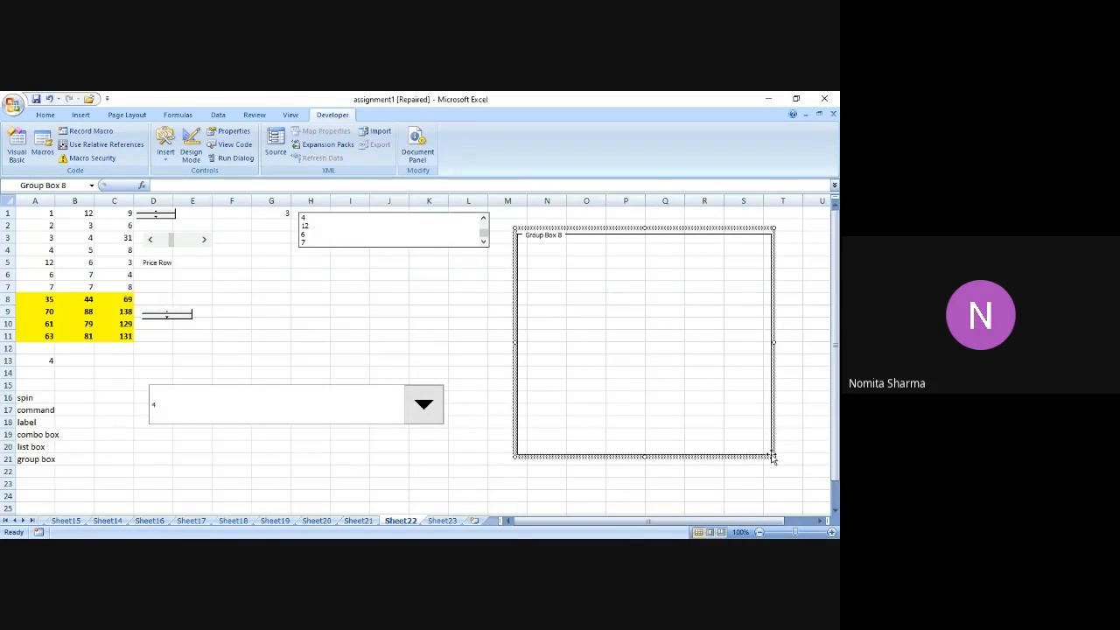
click(686, 382)
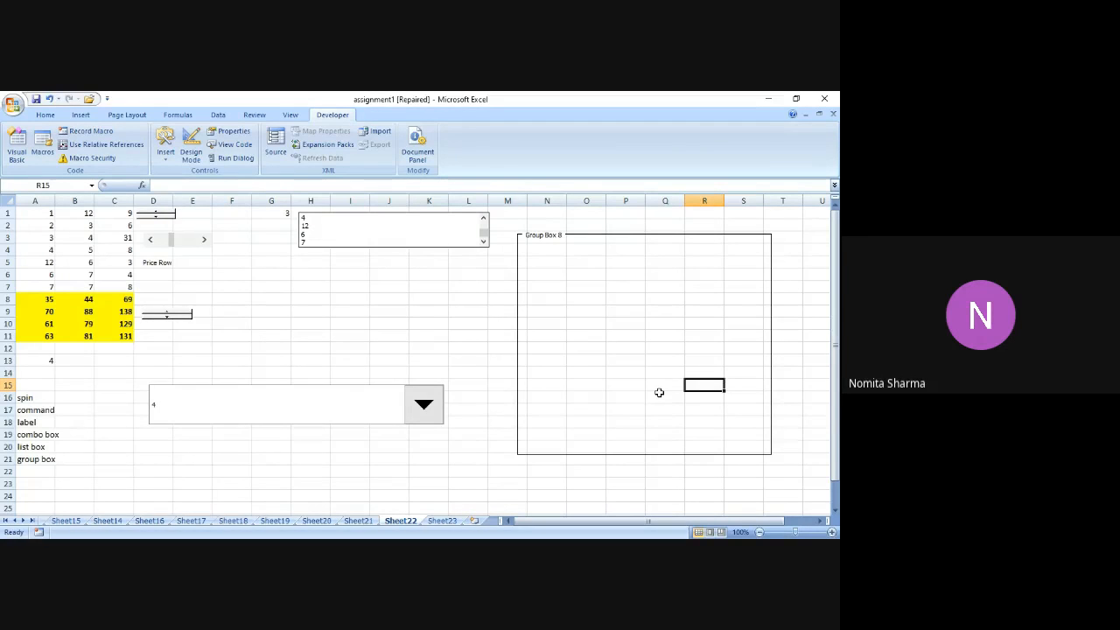
- Enter 11 in cell N4 inside the group box
click(551, 250)
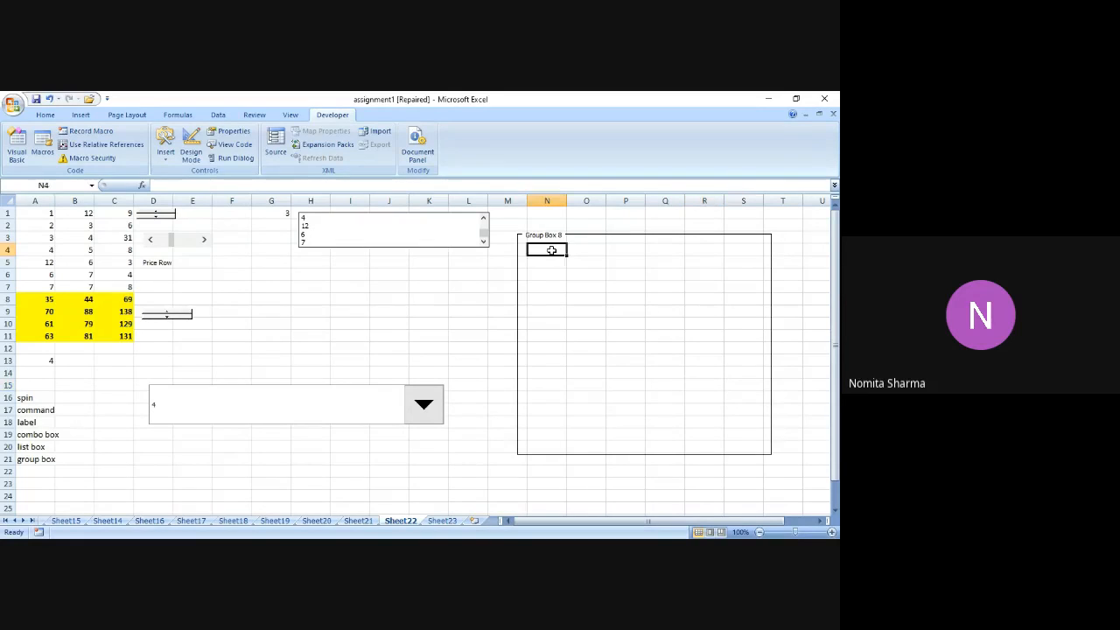
text(11)
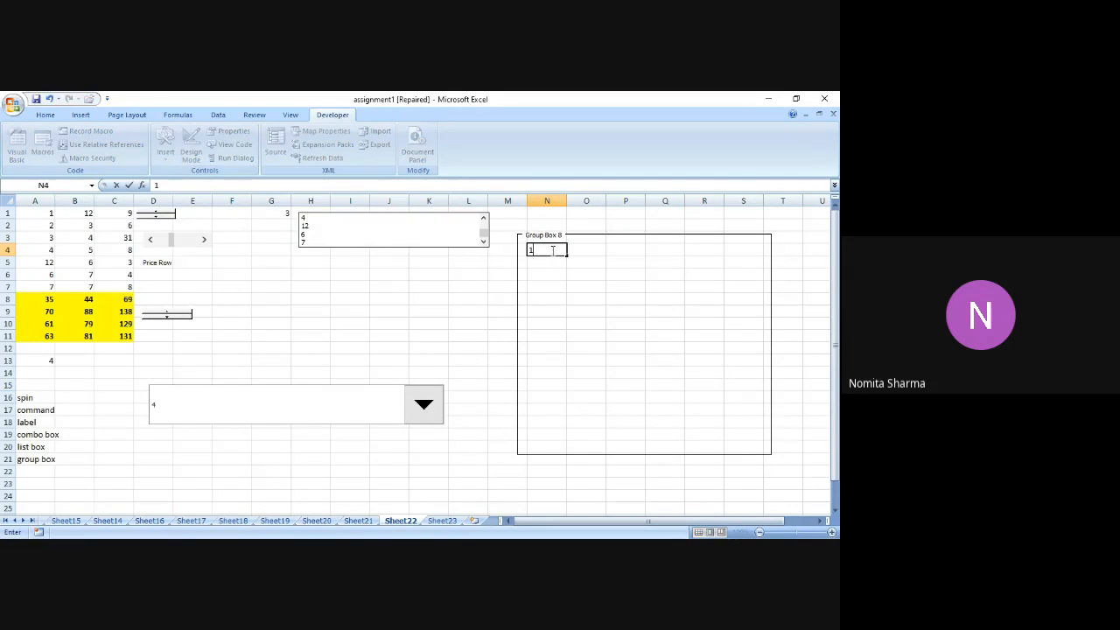
click(578, 249)
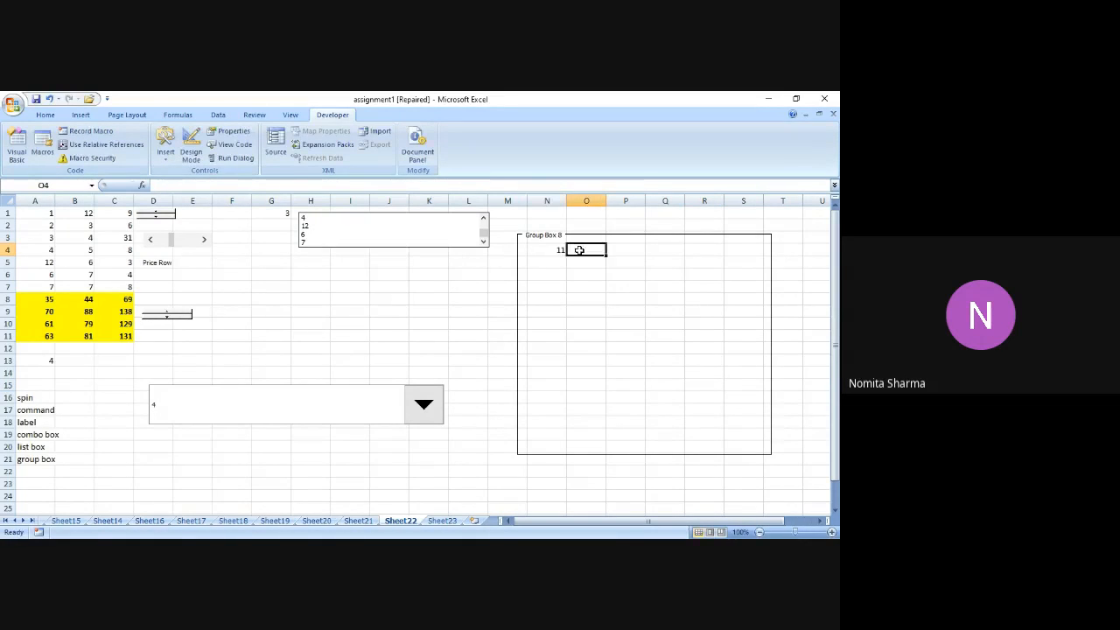
- Insert an option button form control beside the 11 in the group box and narrow its frame
click(166, 158)
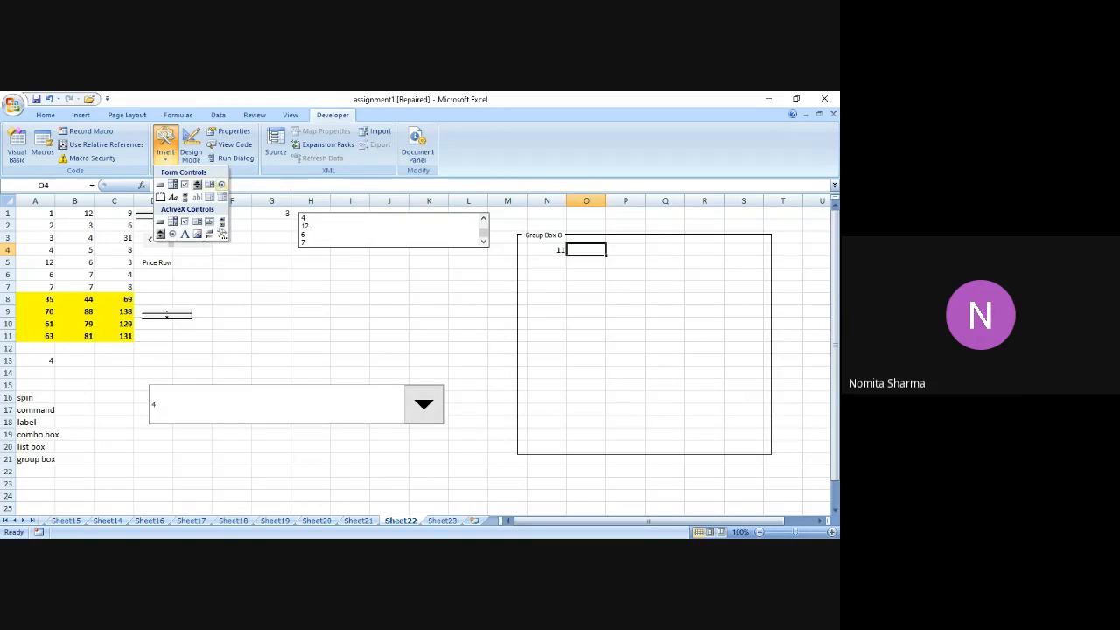
click(221, 185)
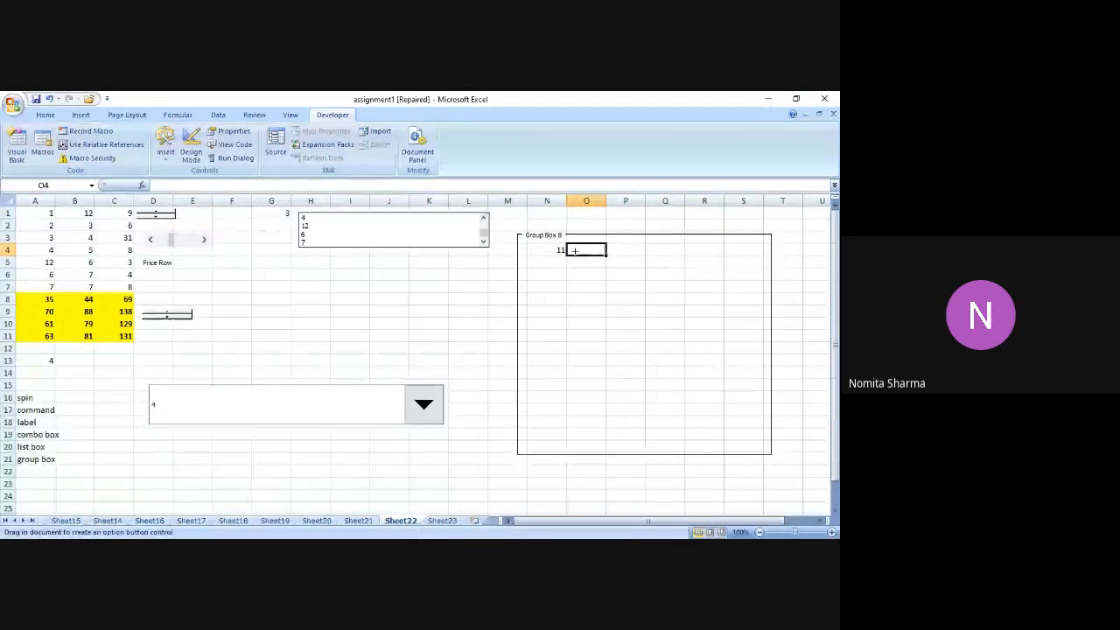
drag(572, 245, 629, 252)
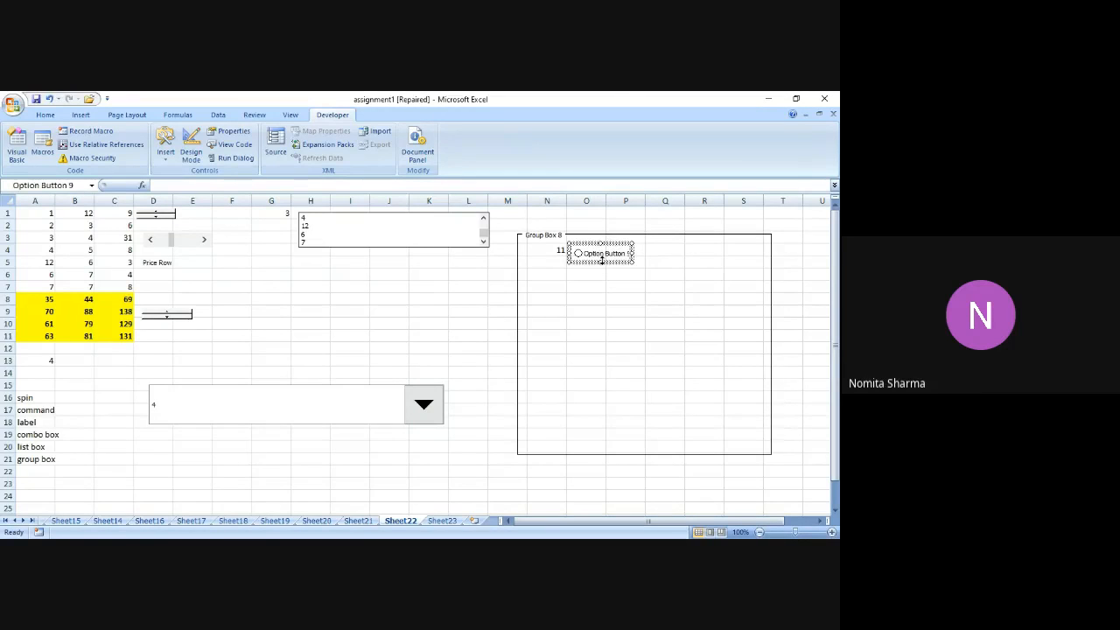
drag(602, 259, 602, 260)
drag(601, 263, 576, 255)
- Nudge the option button left and up so it lines up with the 11 in row 4, and turn it on
key(Left)
key(Left)
key(Left)
key(Left)
key(Left)
key(Left)
key(Left)
key(Left)
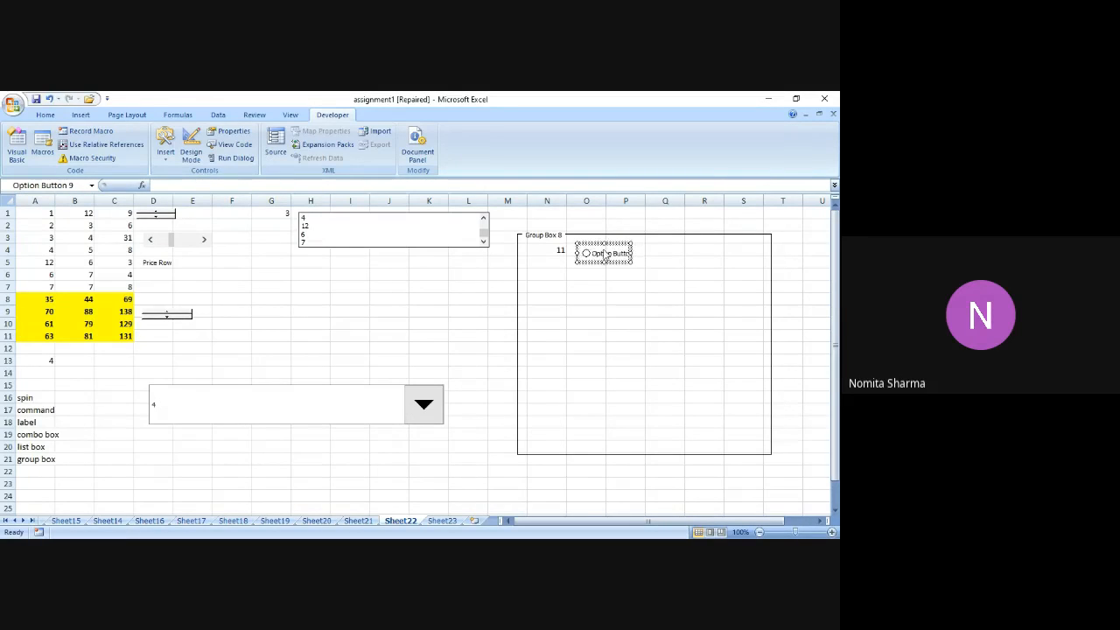
key(Left)
key(Left)
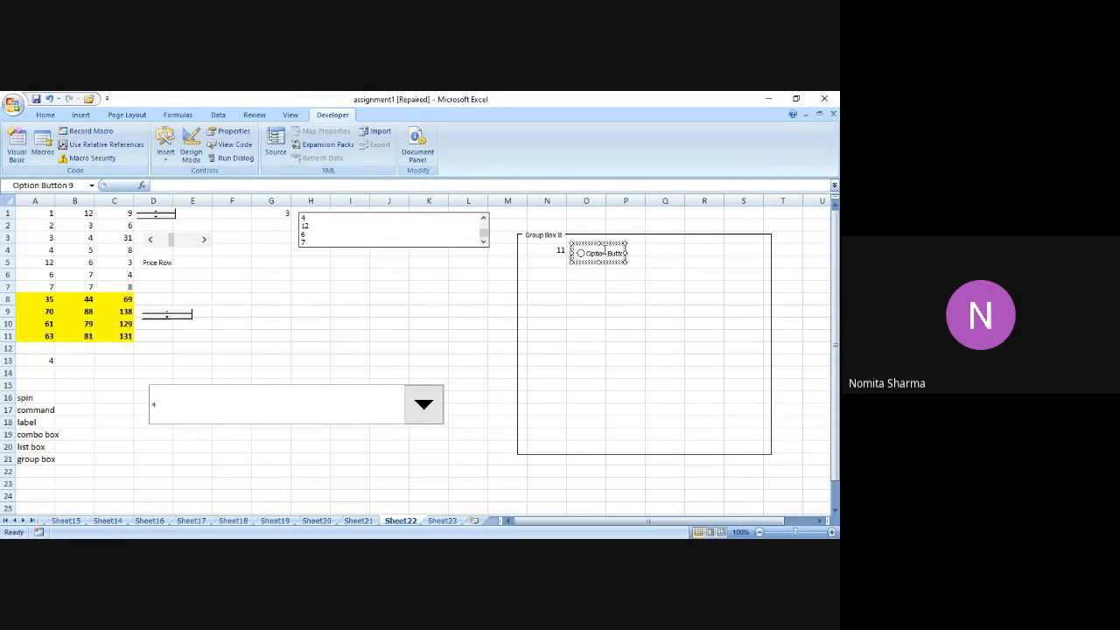
key(Up)
key(Up)
key(Up)
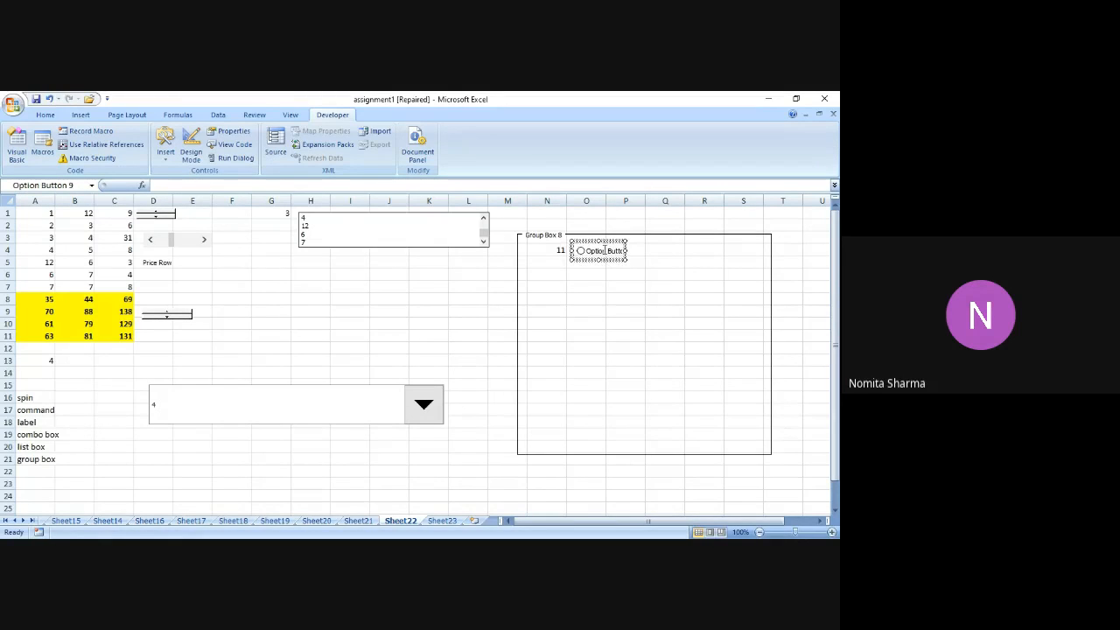
click(678, 273)
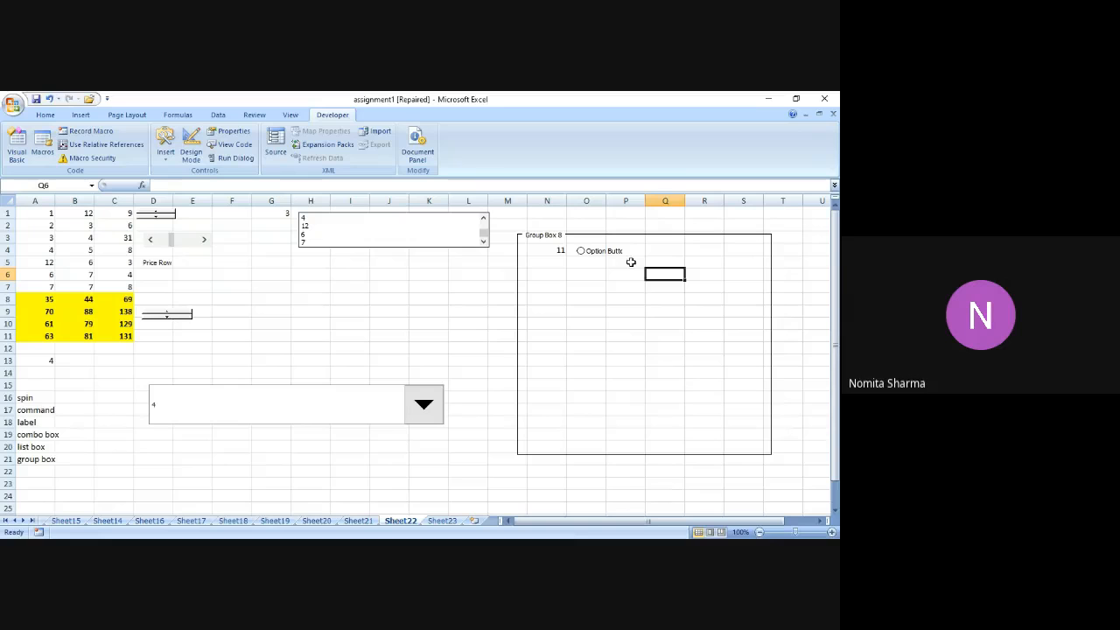
click(582, 252)
- Enter 12, 14 and 16 in cells N5 to N7 below the 11
click(551, 263)
text(12)
key(Return)
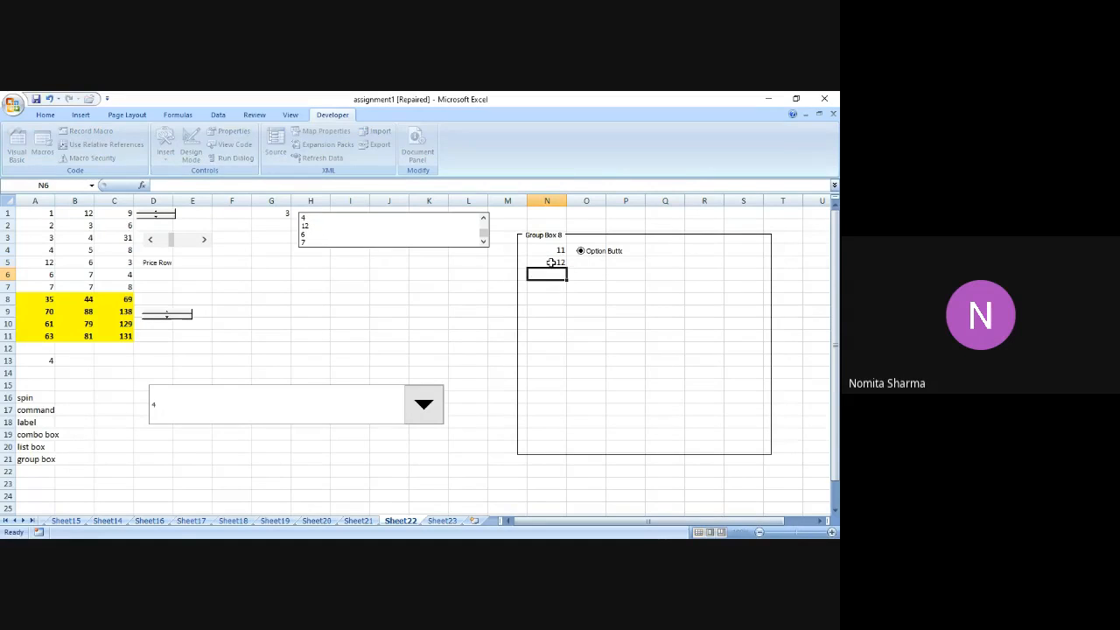
text(14)
key(Return)
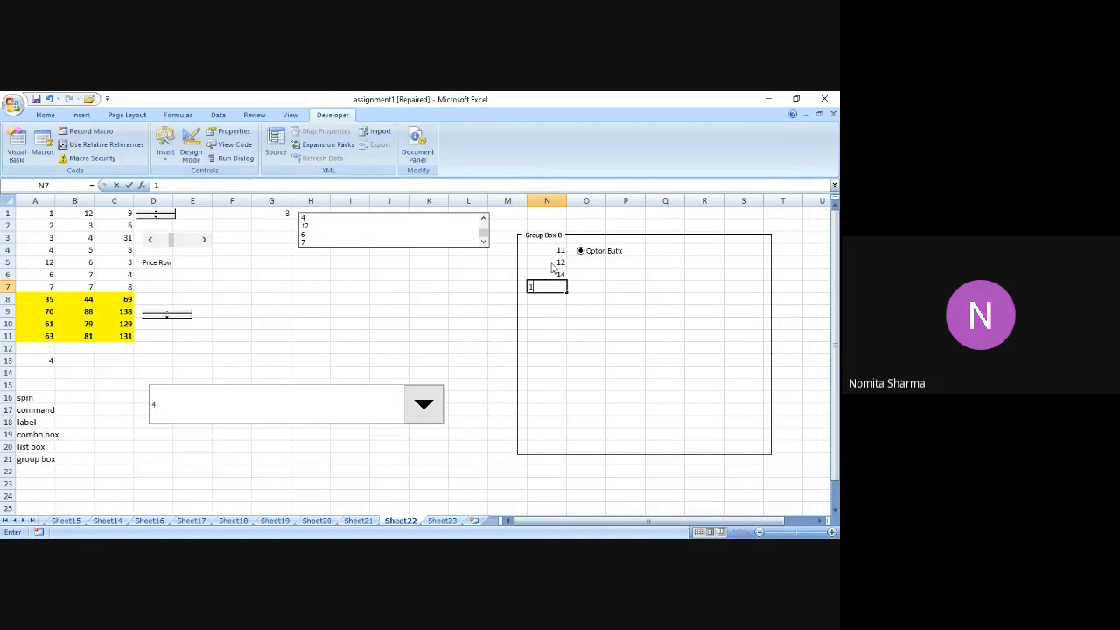
text(16)
key(Return)
key(Up)
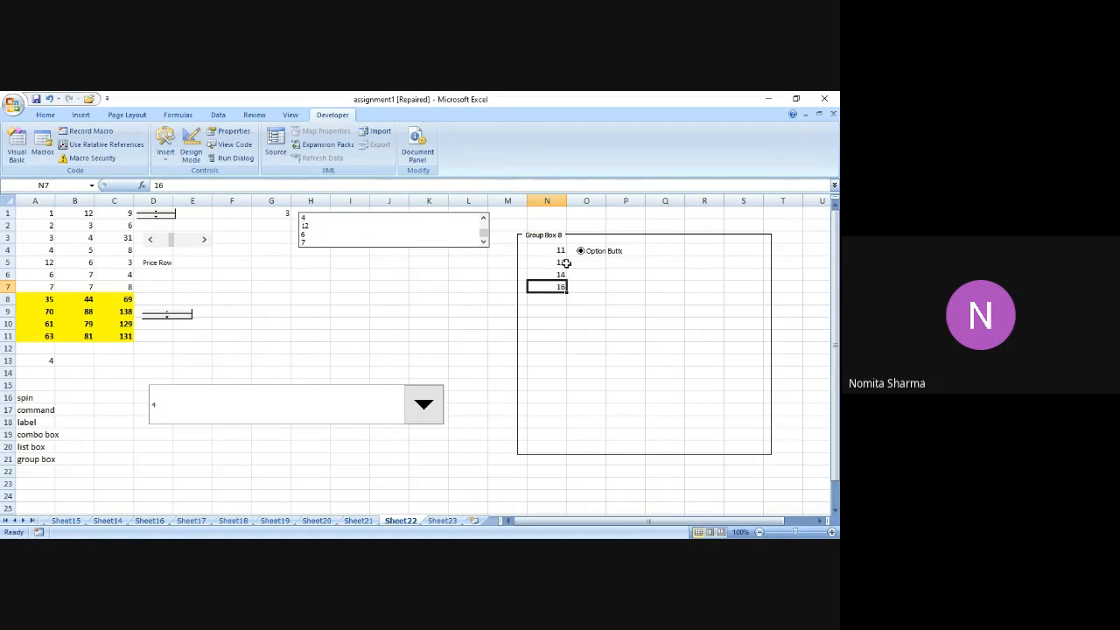
- Insert a second option button beside the 12 in row 5, shift it slightly right and switch the selection to it
click(584, 264)
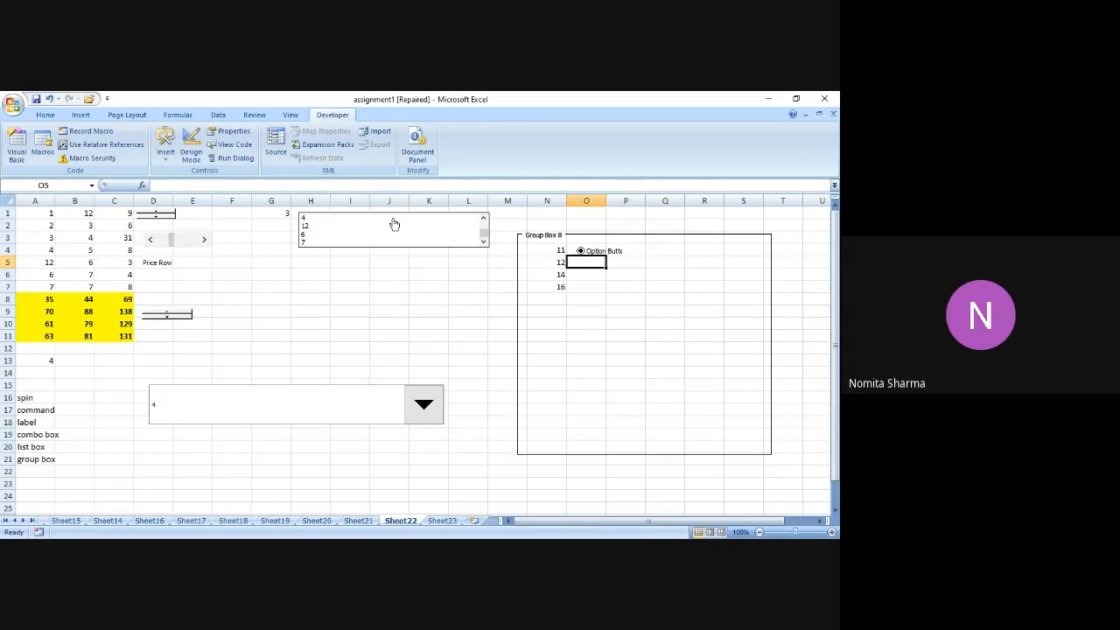
click(173, 162)
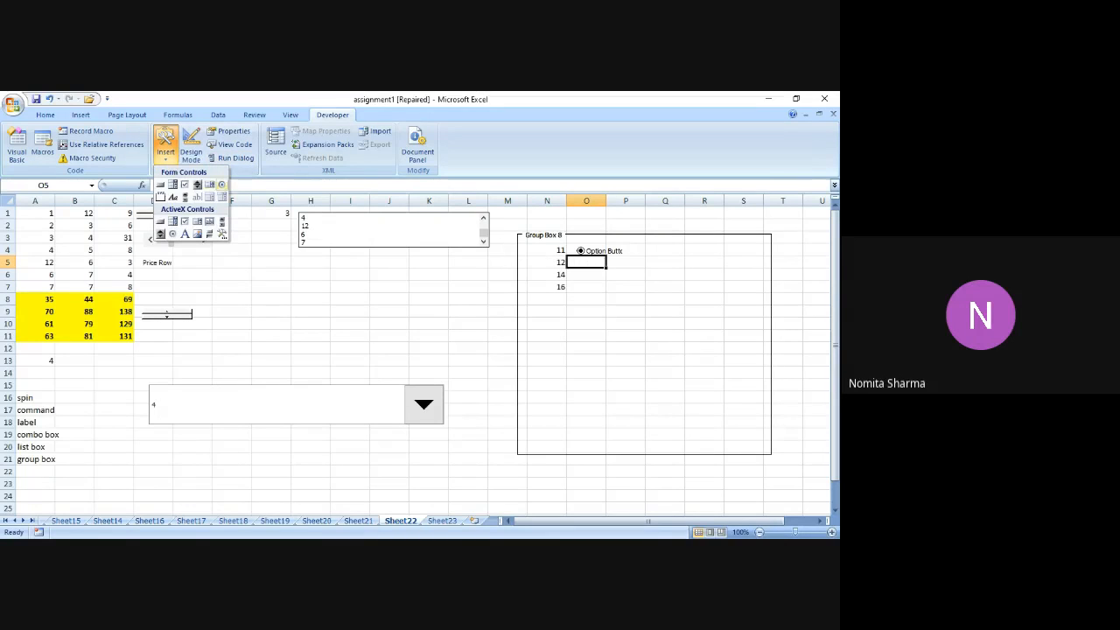
click(222, 185)
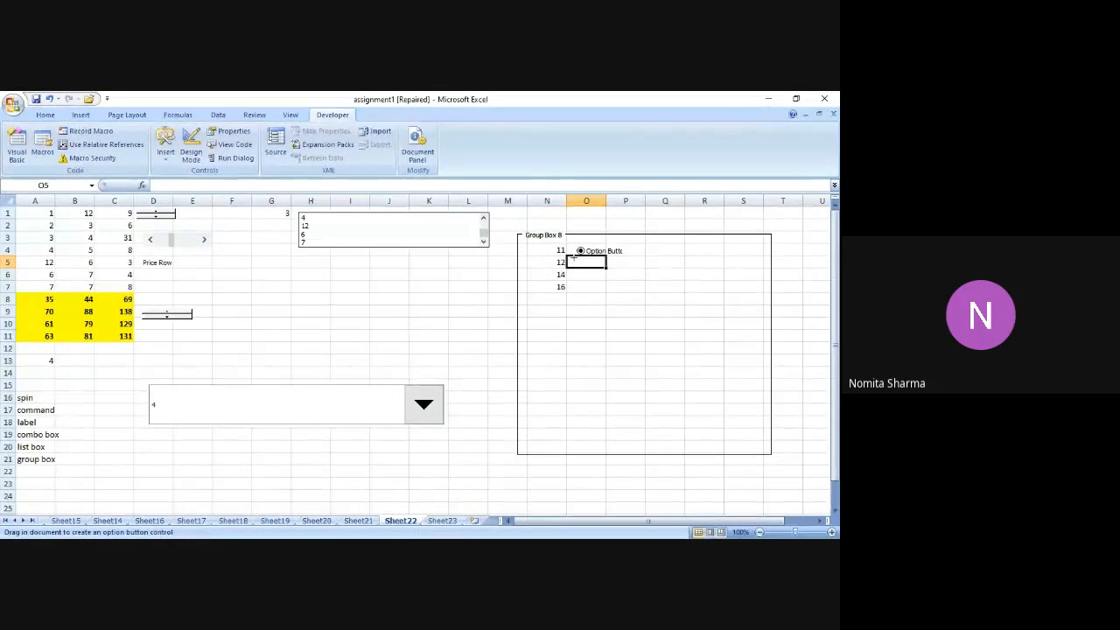
drag(570, 259, 593, 274)
key(Right)
key(Right)
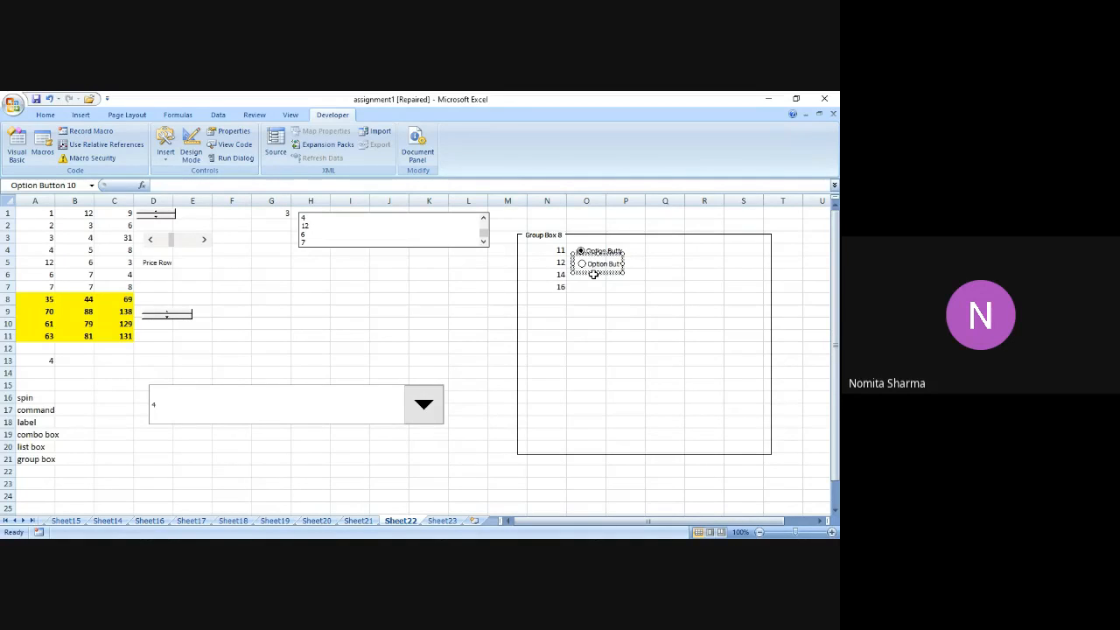
click(651, 313)
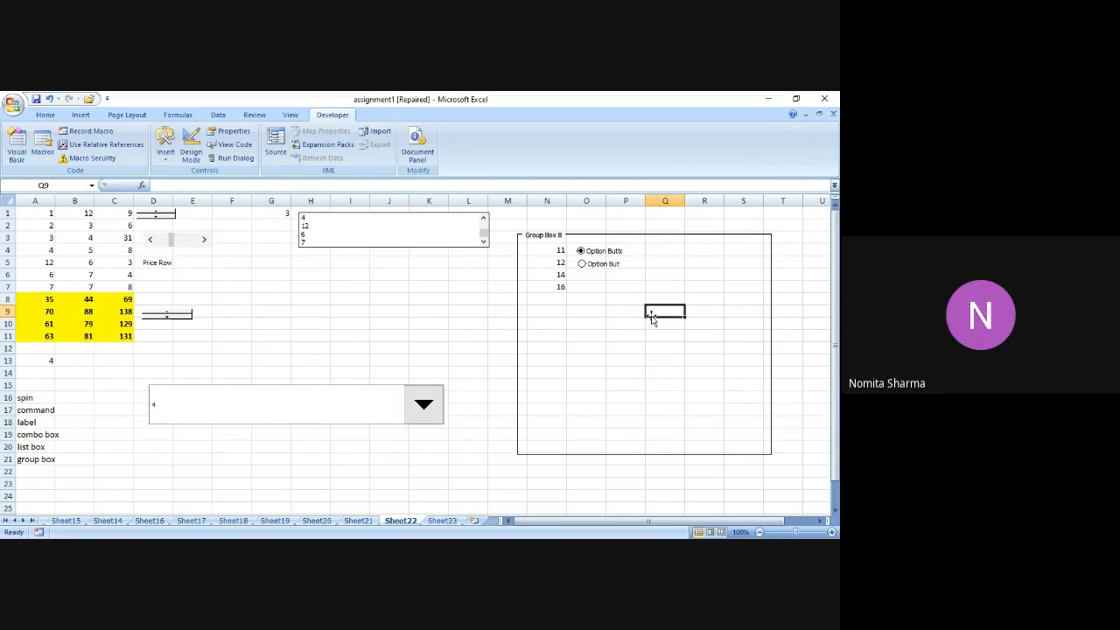
click(582, 266)
- Draw a label form control inside the group box below the numbers, across about N10 to P11
click(554, 317)
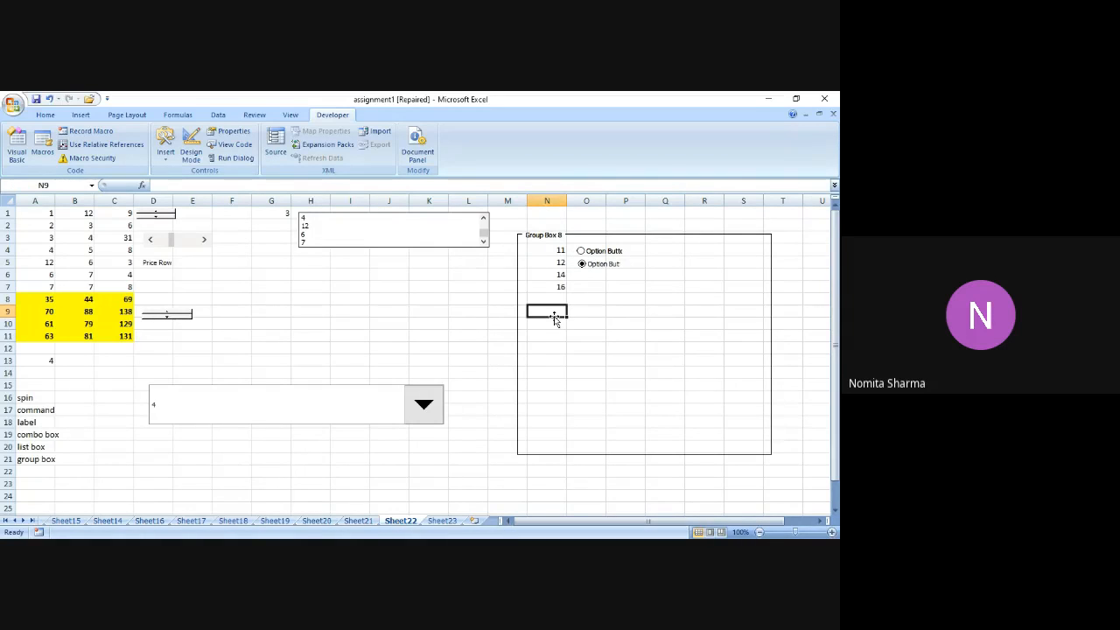
click(167, 151)
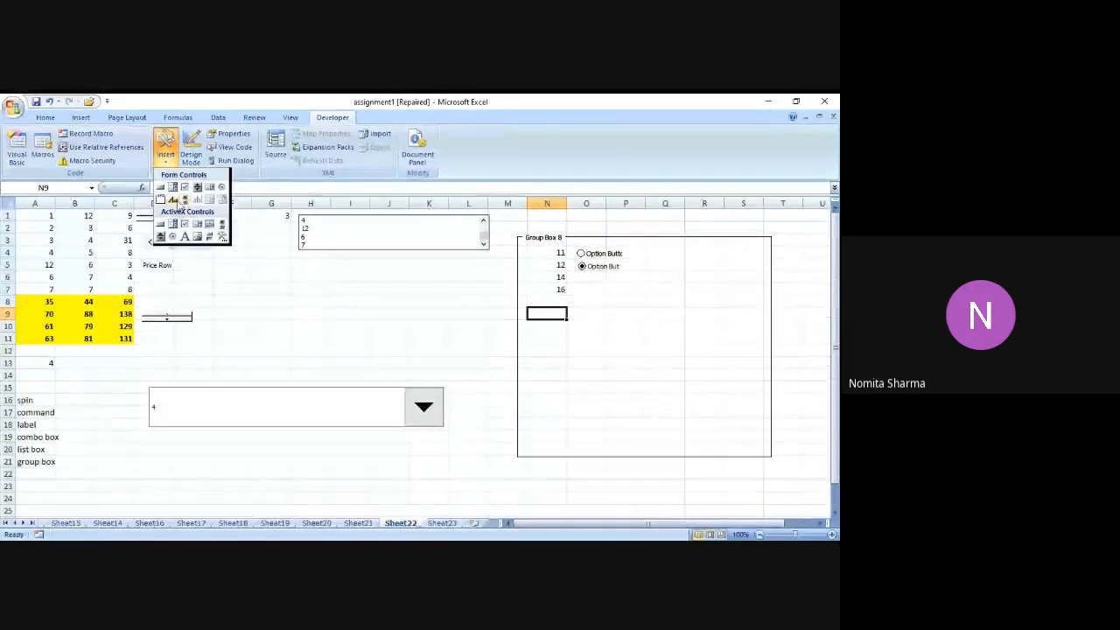
click(173, 198)
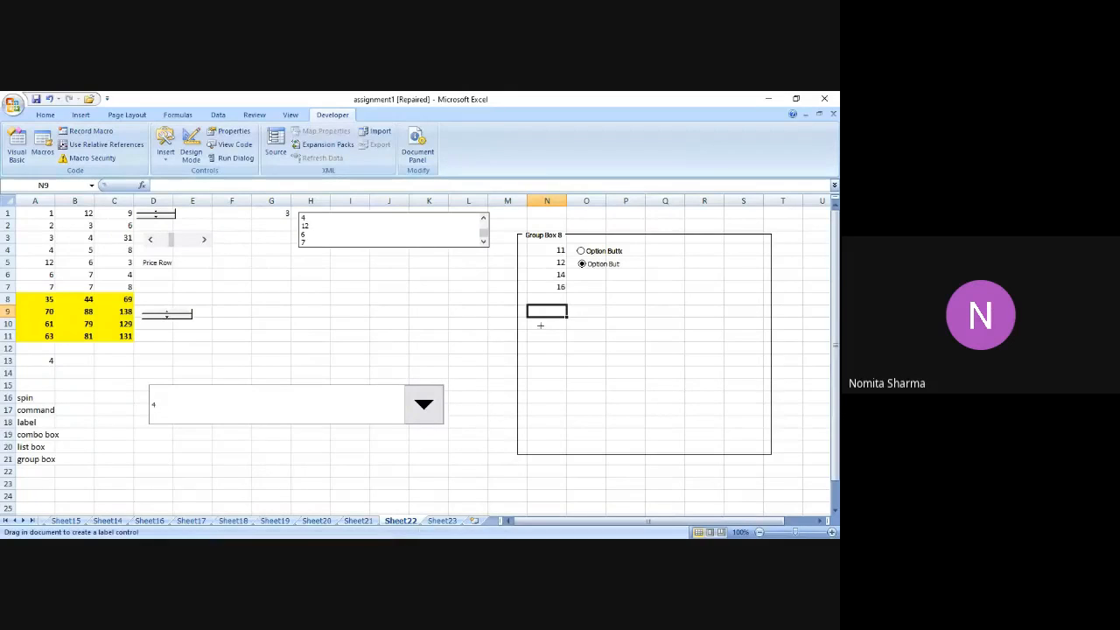
drag(535, 324, 611, 340)
- Replace the new label's default caption with "Name of Student"
click(584, 331)
key(BackSpace)
key(BackSpace)
key(BackSpace)
key(BackSpace)
key(BackSpace)
key(BackSpace)
key(BackSpace)
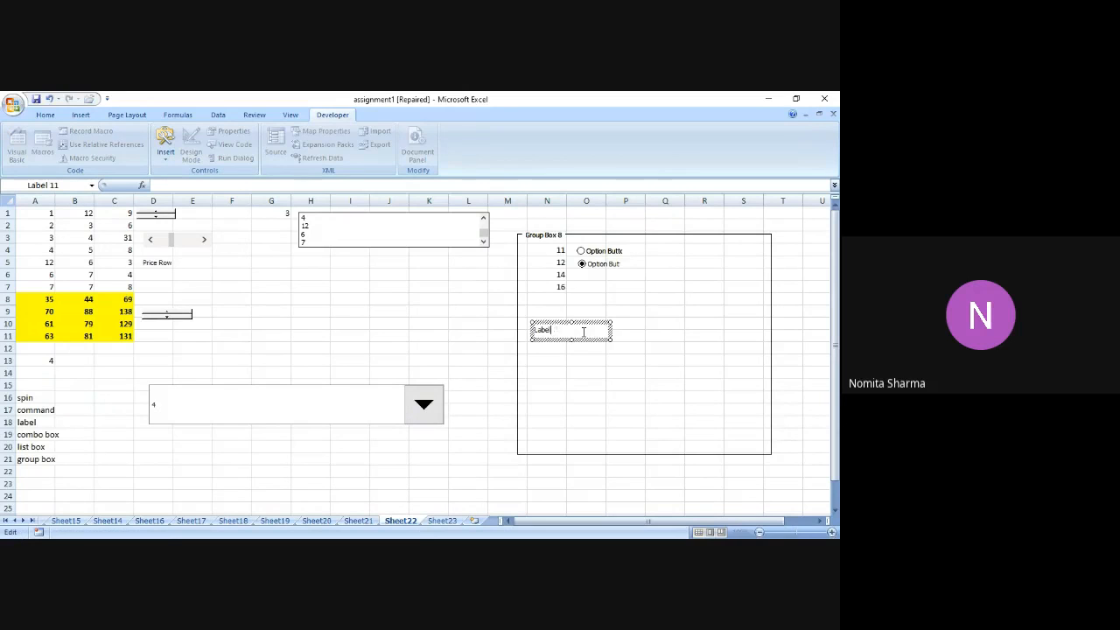
key(BackSpace)
text(Name of Student)
click(595, 361)
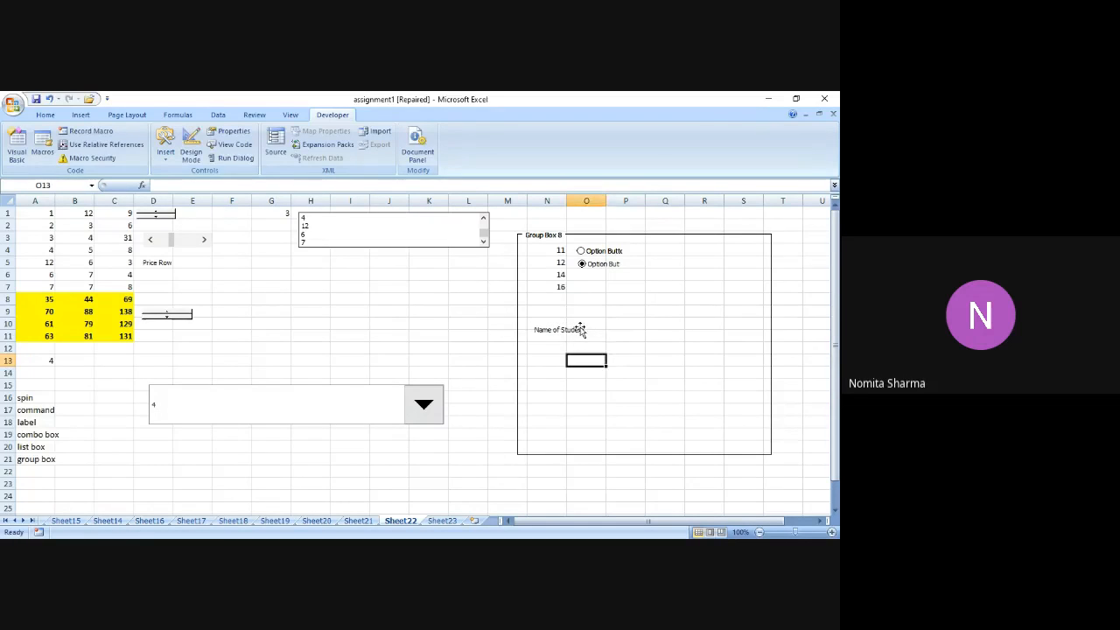
click(582, 329)
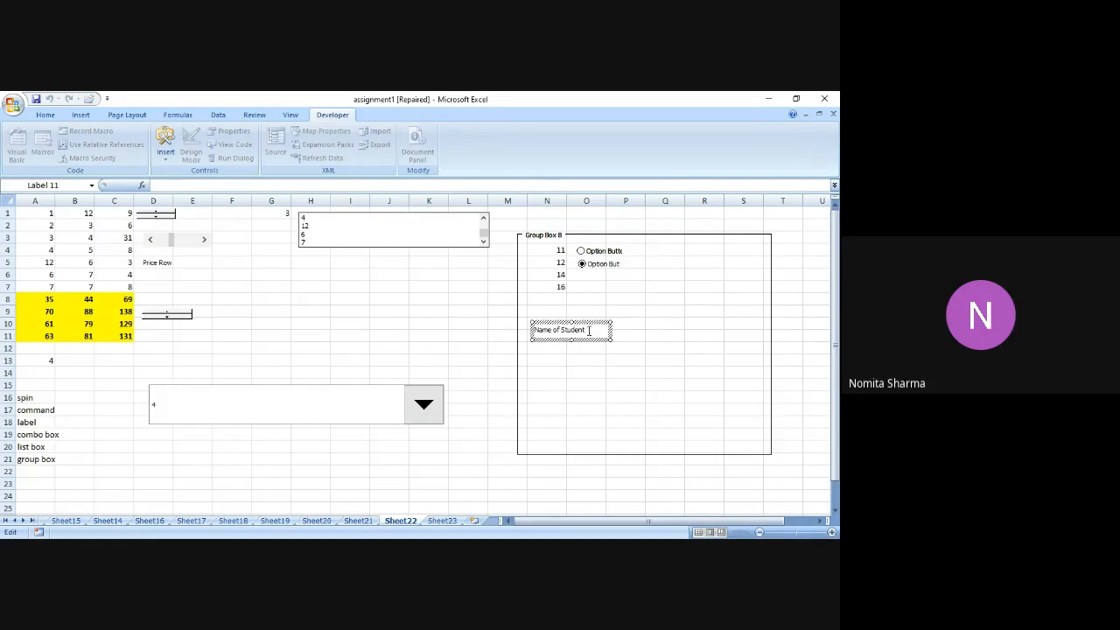
key(ctrl+a)
click(624, 337)
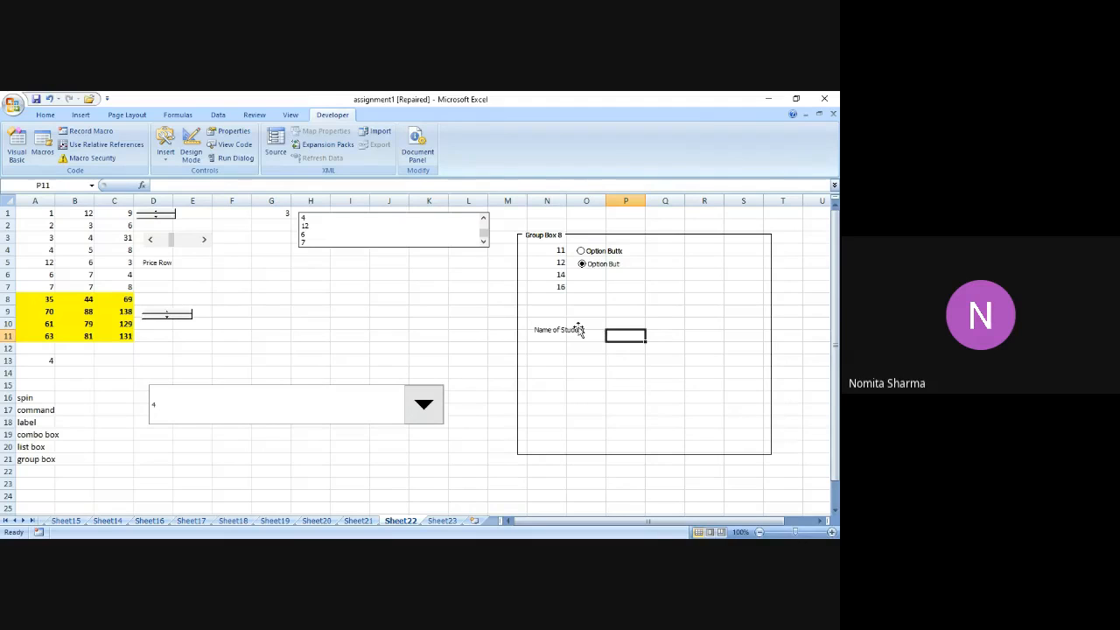
- Test the two option buttons by selecting the one beside 11 and switching back to the one beside 12
click(581, 252)
click(583, 265)
- Insert a third option button beside the 14 in row 6 and switch the selection to it
click(166, 144)
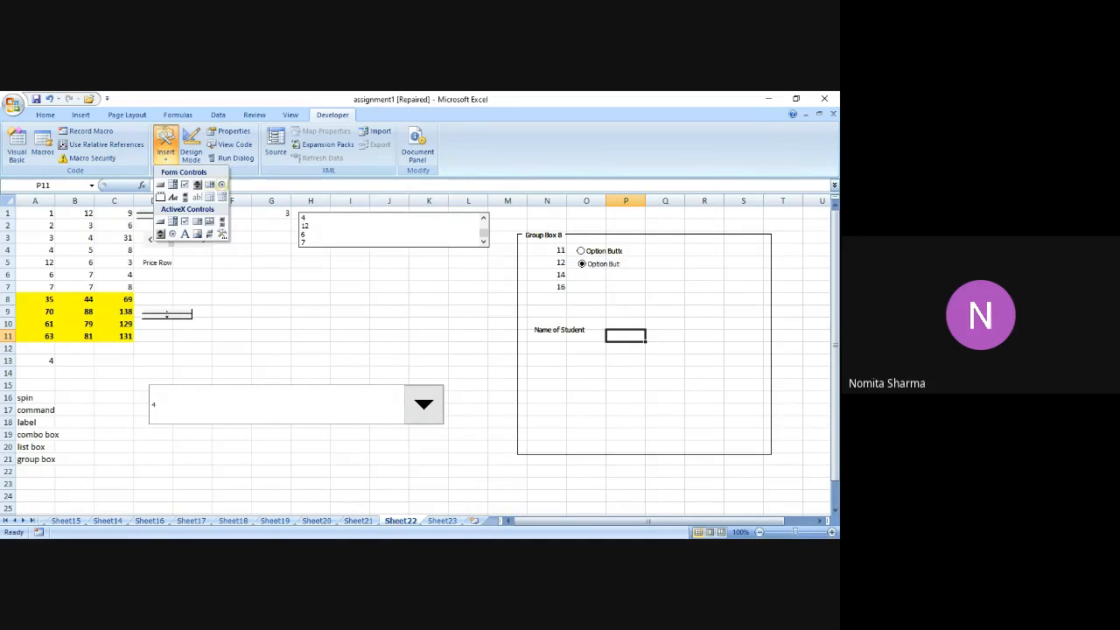
click(221, 185)
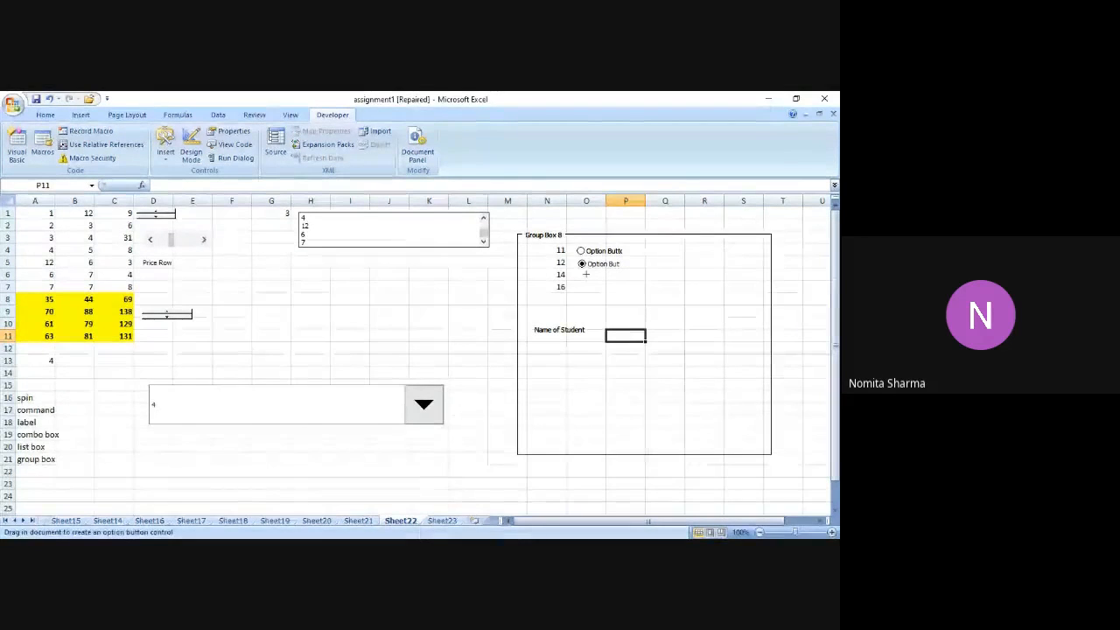
drag(580, 271, 608, 287)
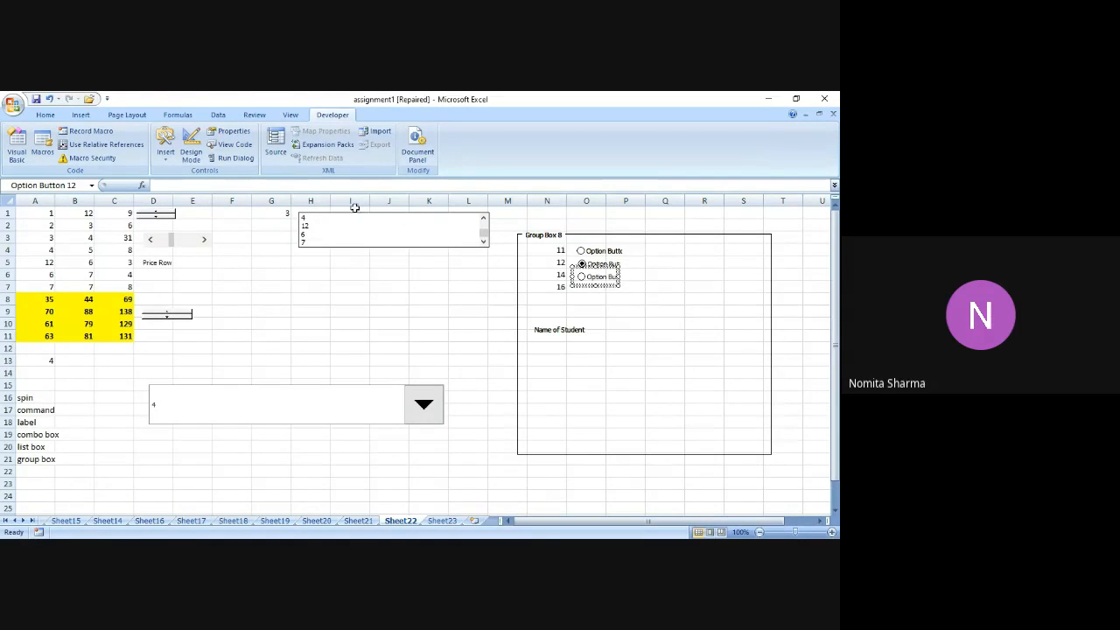
click(664, 310)
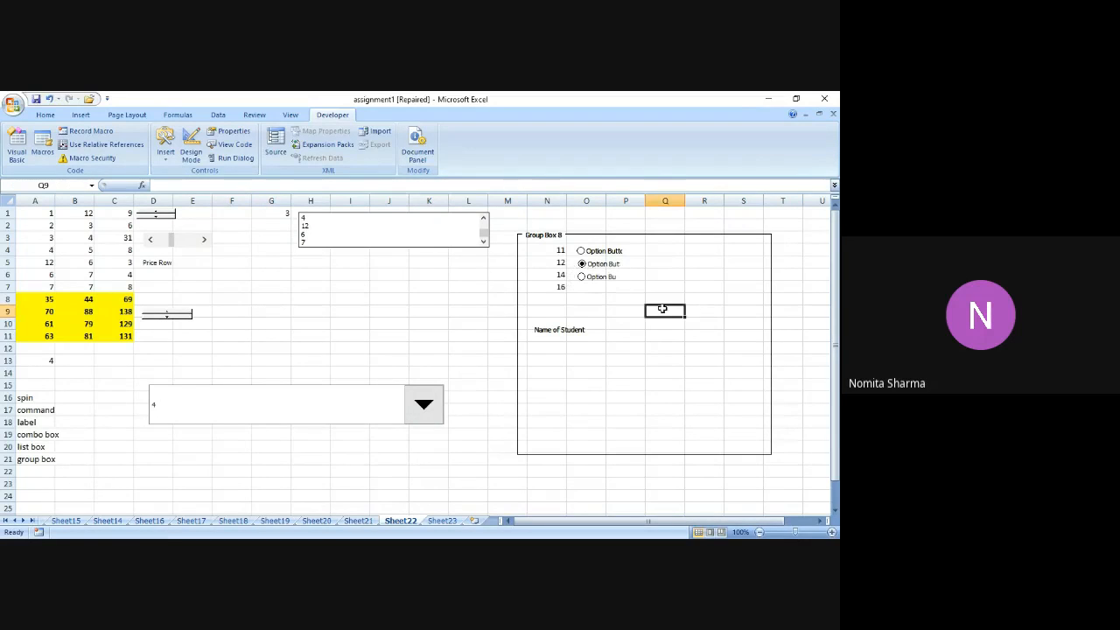
click(583, 280)
- Insert a fourth option button beside the 16 in row 7 of the group box
click(166, 156)
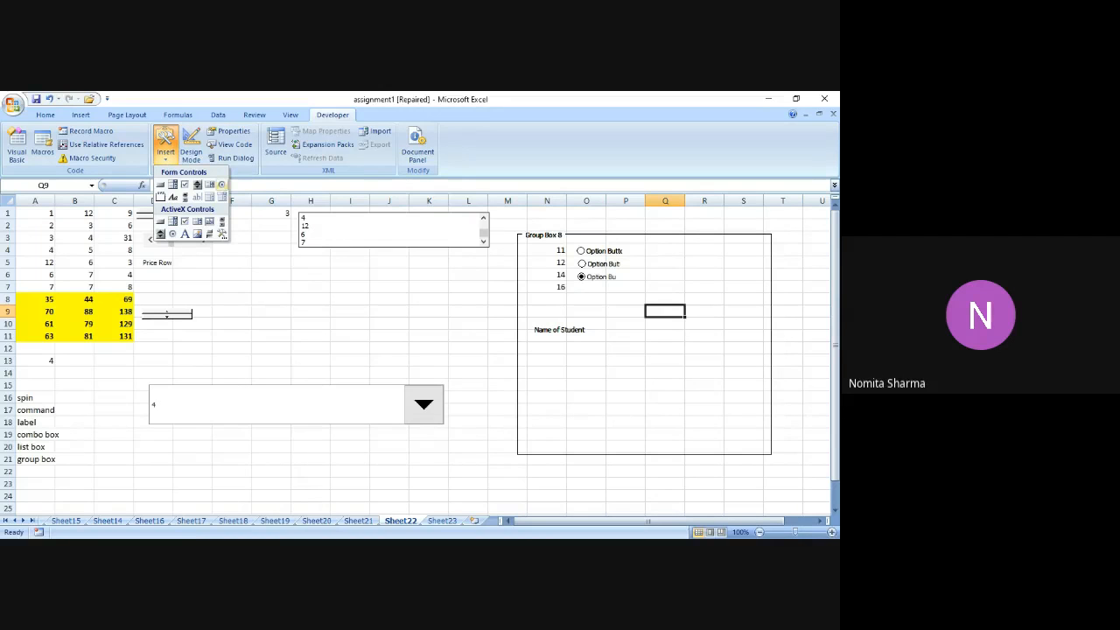
click(222, 184)
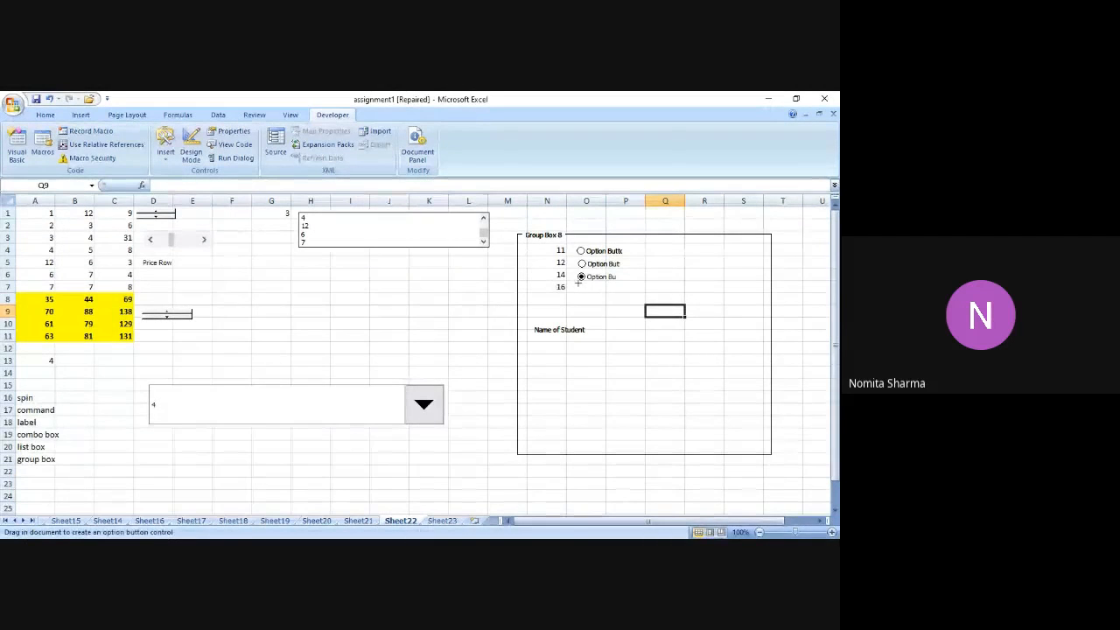
drag(578, 283, 614, 295)
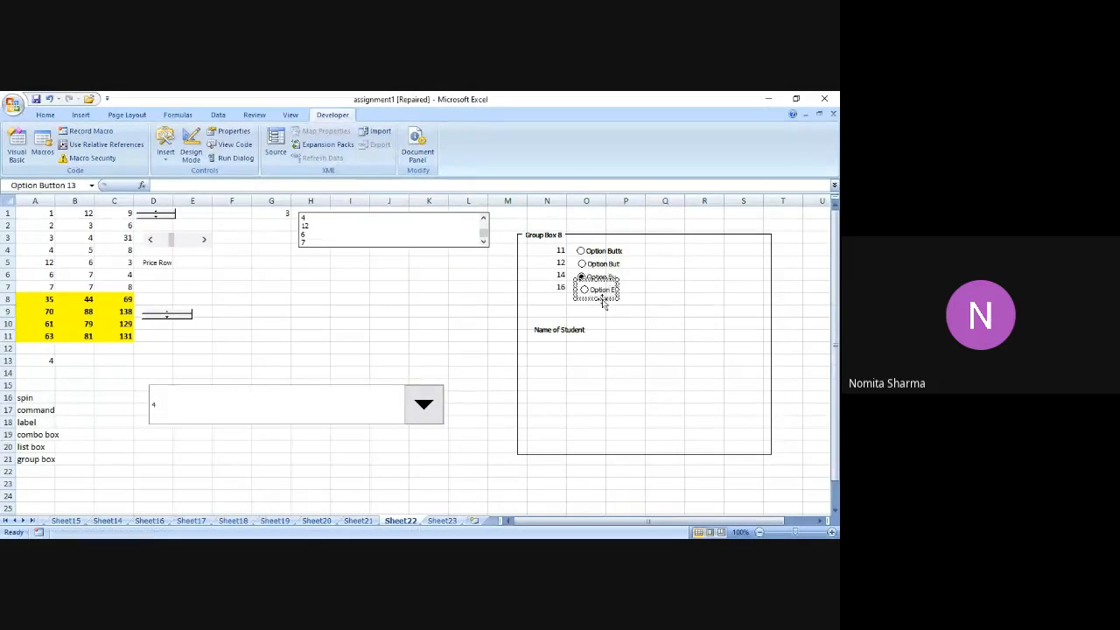
- Nudge the fourth option button up and left into line beside the 16 and switch the selection to it
key(Up)
key(Up)
key(Up)
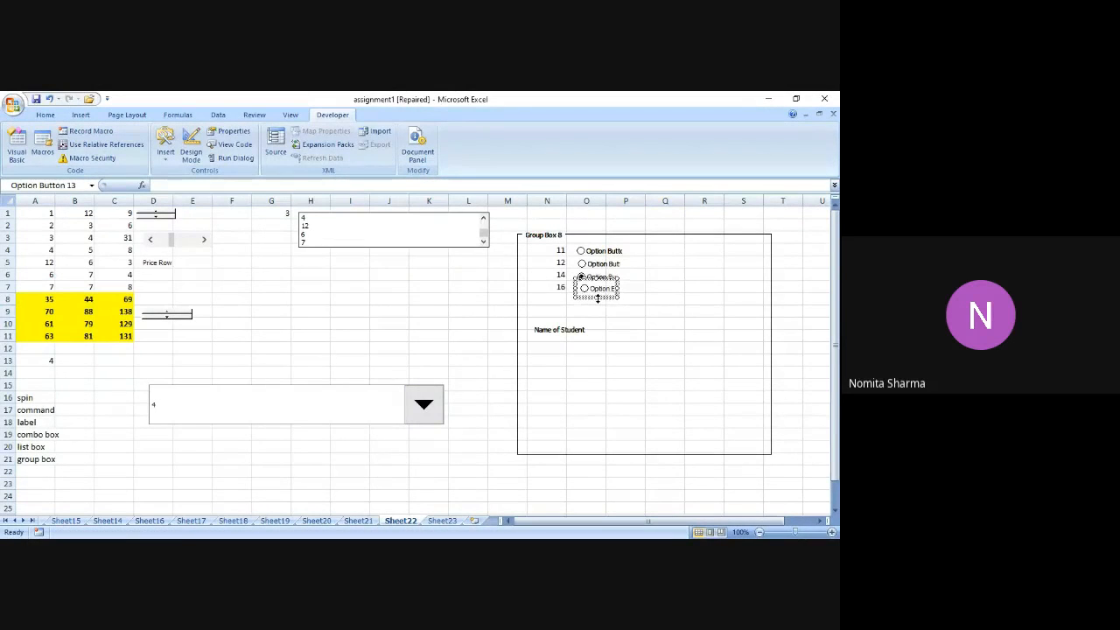
key(Left)
key(Left)
key(Left)
key(Left)
key(Left)
key(Left)
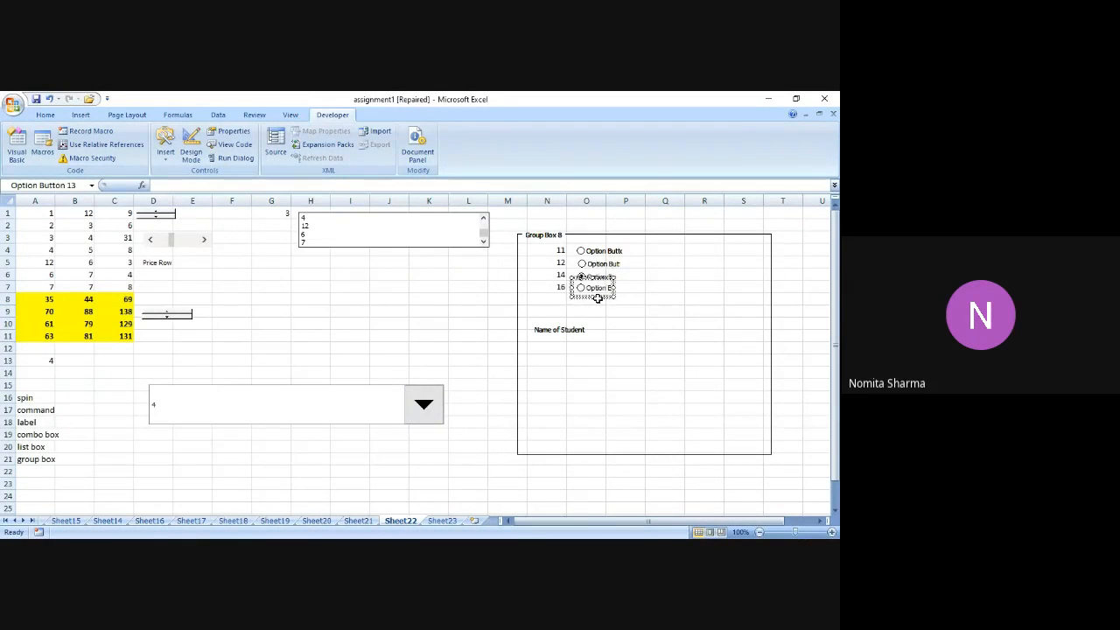
click(661, 322)
click(581, 291)
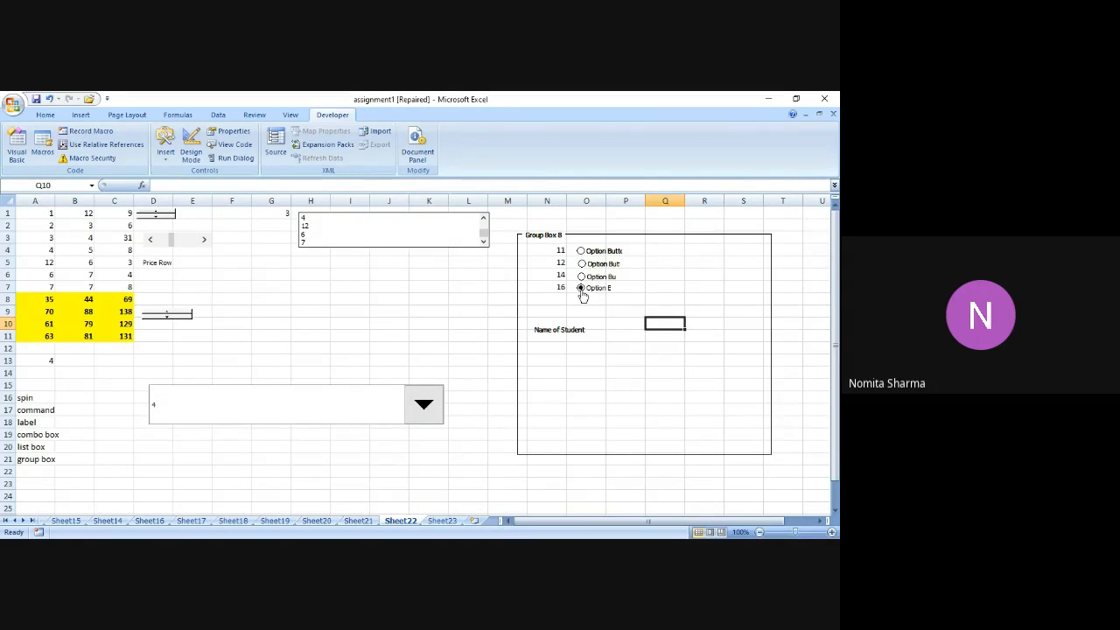
- Insert a label below "Name of Student" in the group box and set its caption to "Class"
click(166, 149)
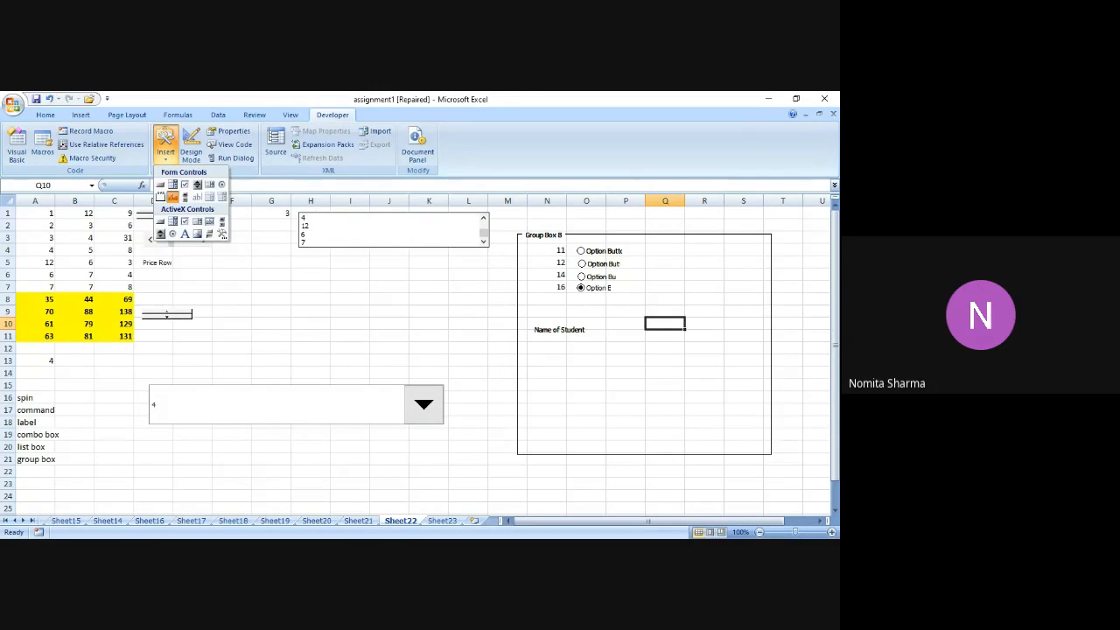
click(173, 197)
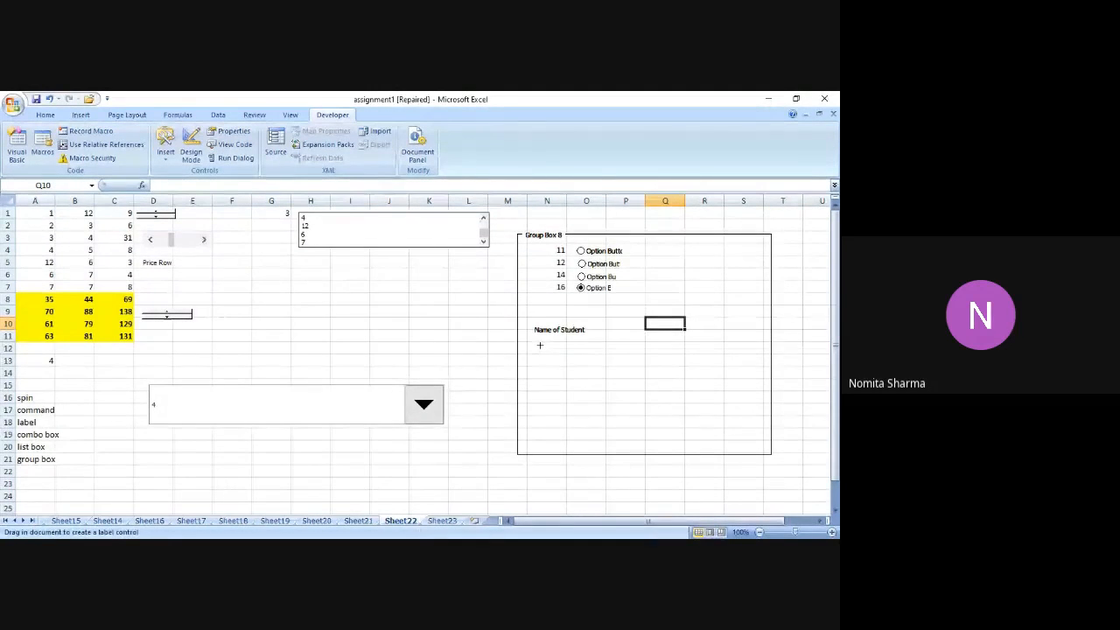
drag(540, 344, 610, 360)
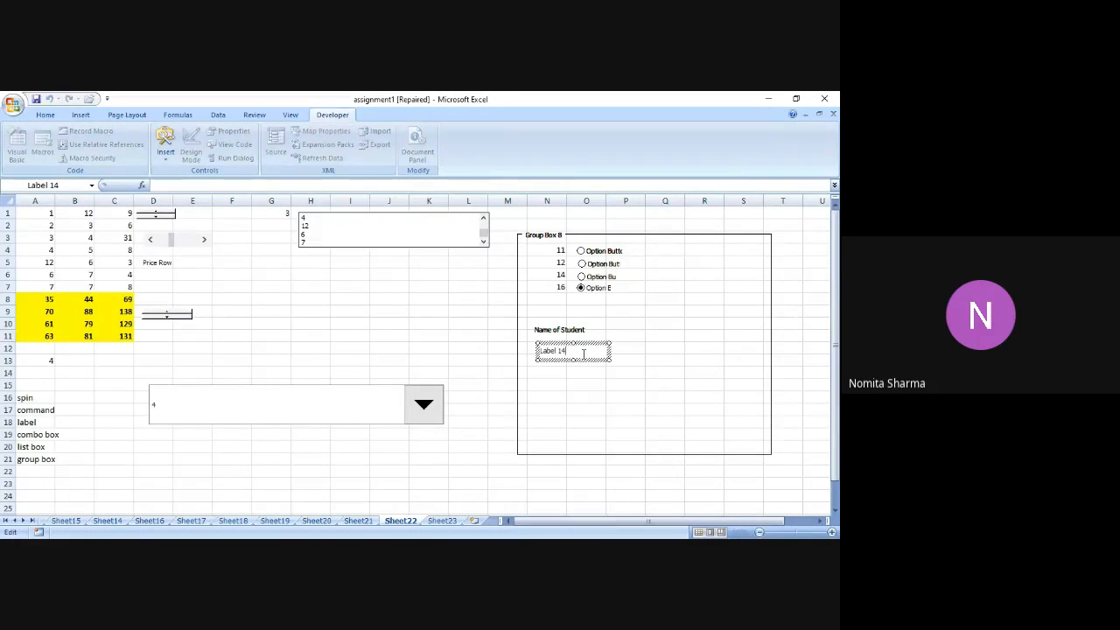
key(BackSpace)
key(BackSpace)
key(BackSpace)
key(BackSpace)
key(BackSpace)
key(BackSpace)
key(BackSpace)
key(BackSpace)
text(Class)
key(ctrl+a)
- Nudge the "Class" label slightly up and left so it lines up under "Name of Student"
click(574, 360)
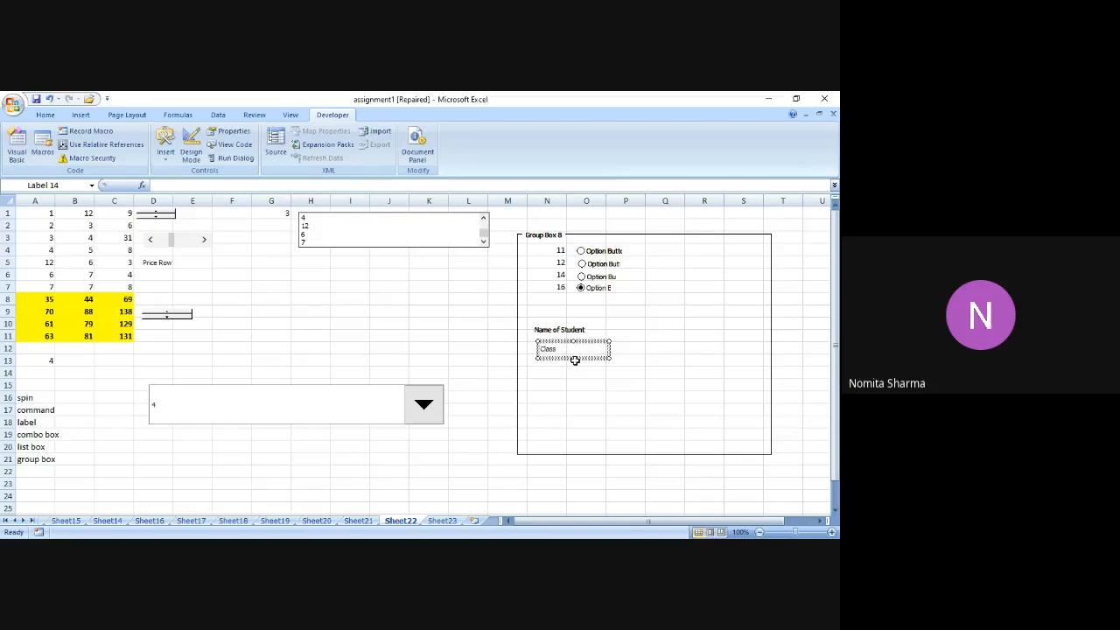
key(Up)
key(Up)
key(Left)
key(Left)
key(Left)
key(Left)
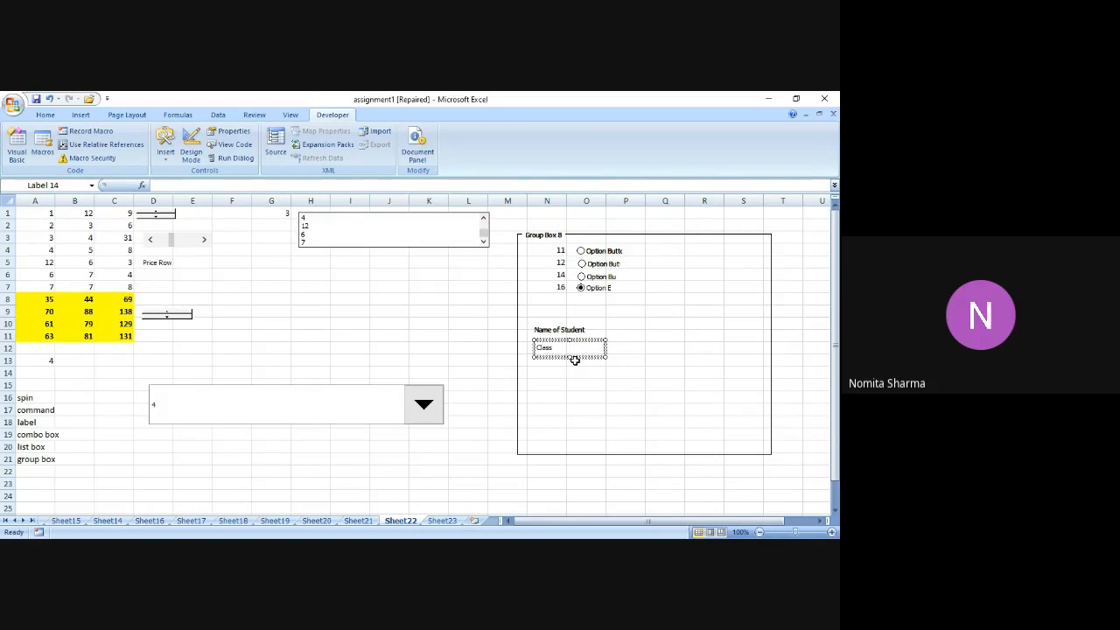
click(597, 384)
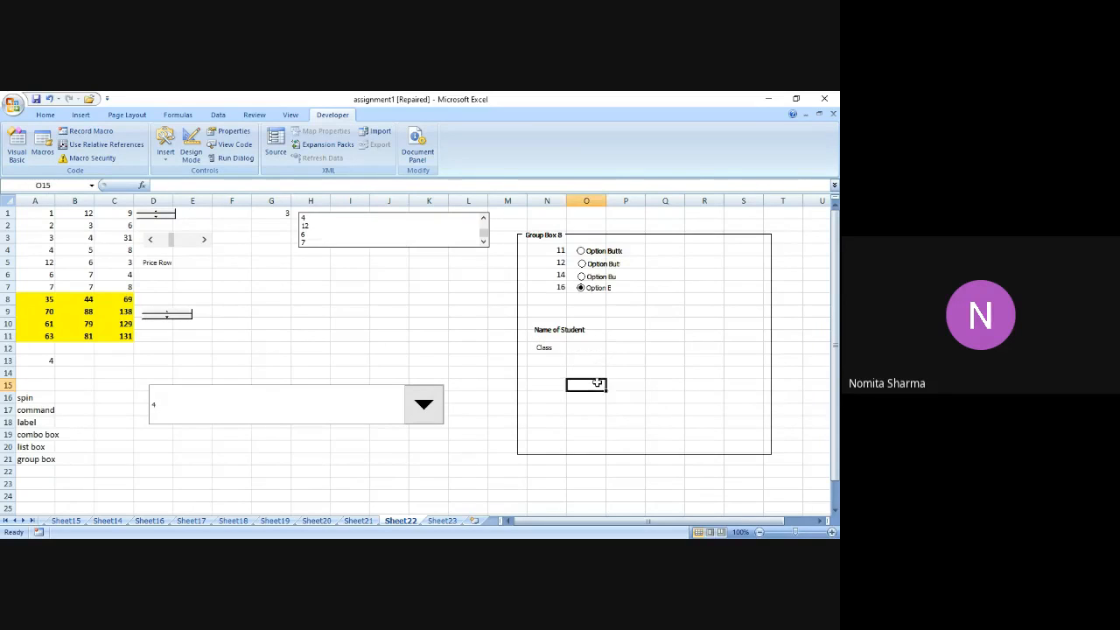
click(549, 351)
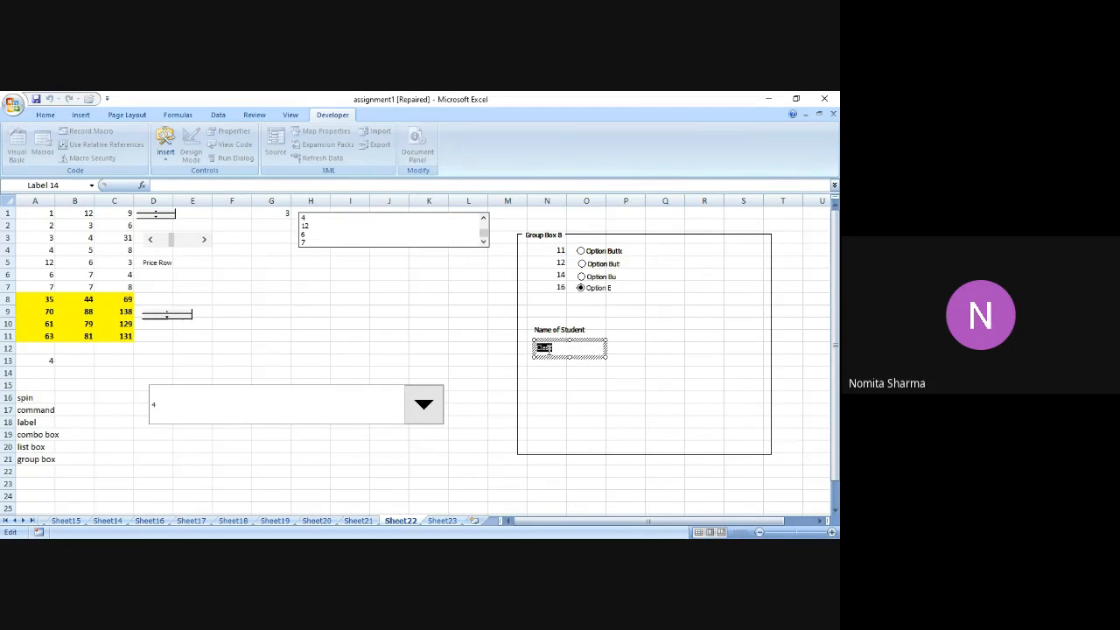
click(553, 383)
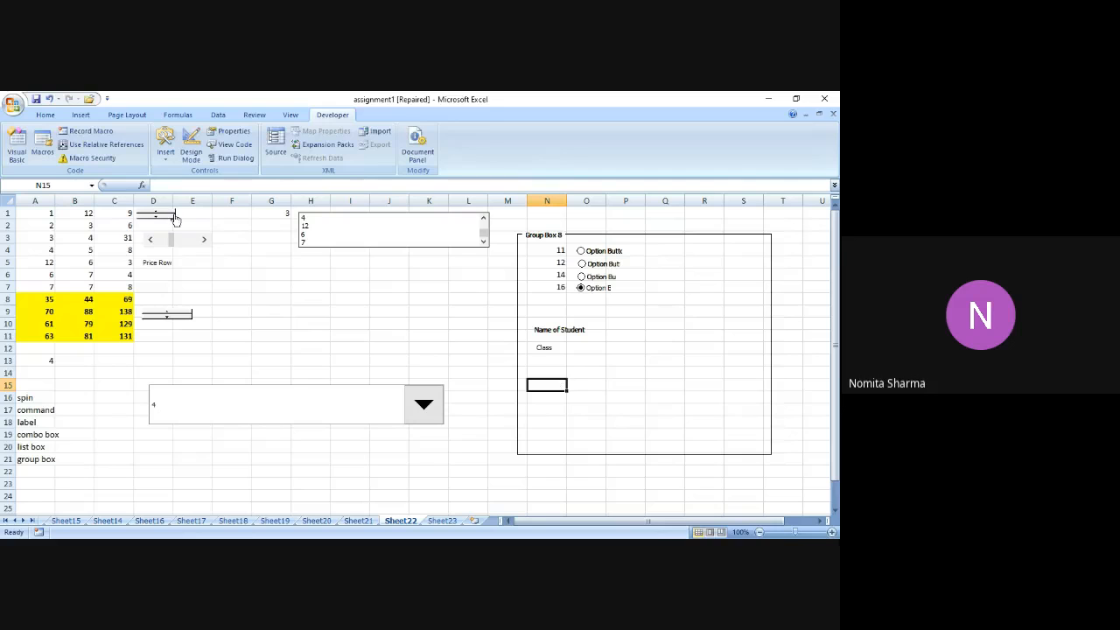
- Insert another label directly below "Class" and replace its default caption with "Gender"
click(165, 145)
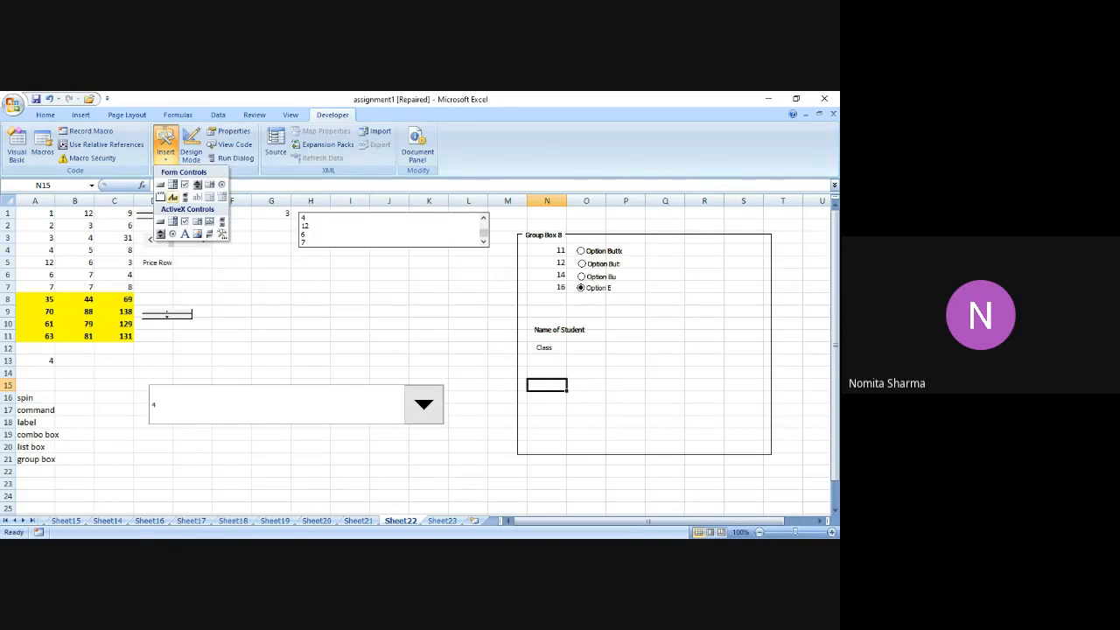
click(172, 197)
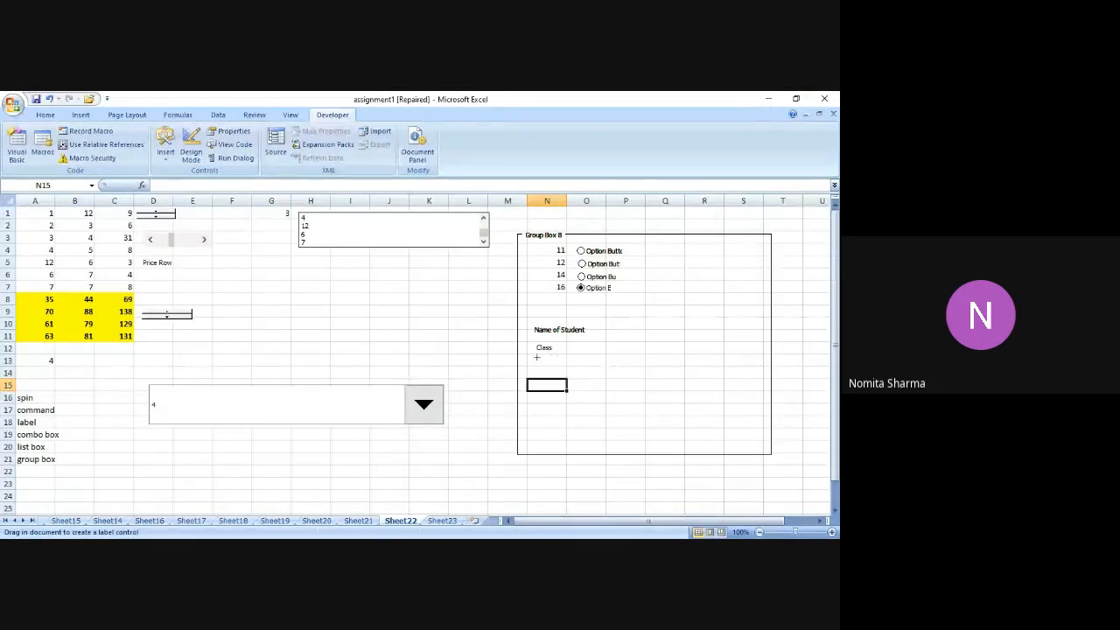
drag(536, 356, 589, 372)
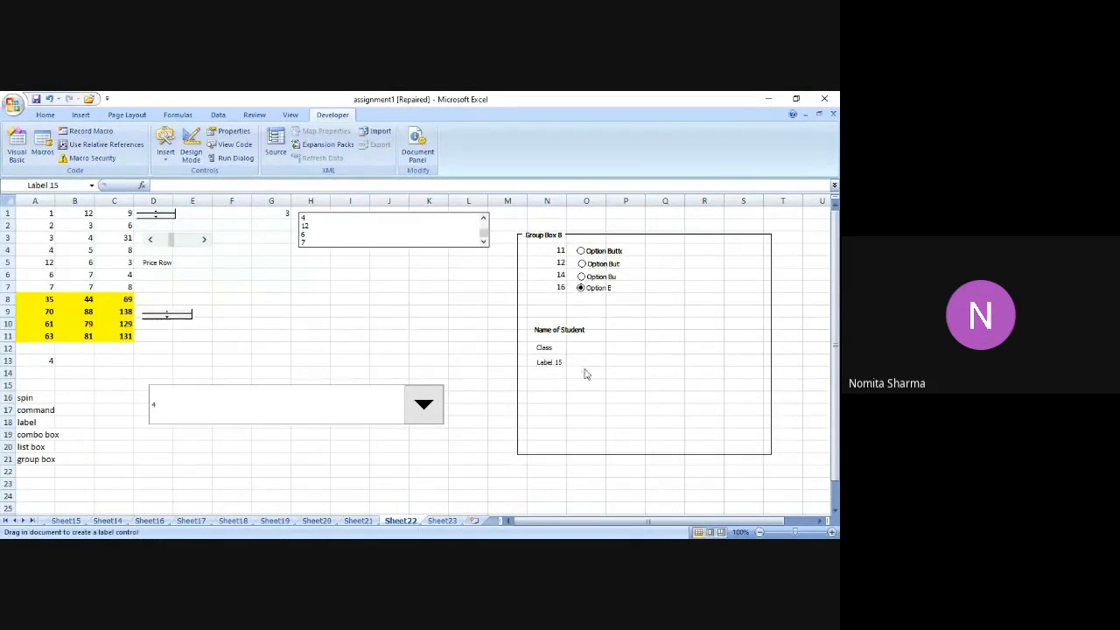
click(574, 365)
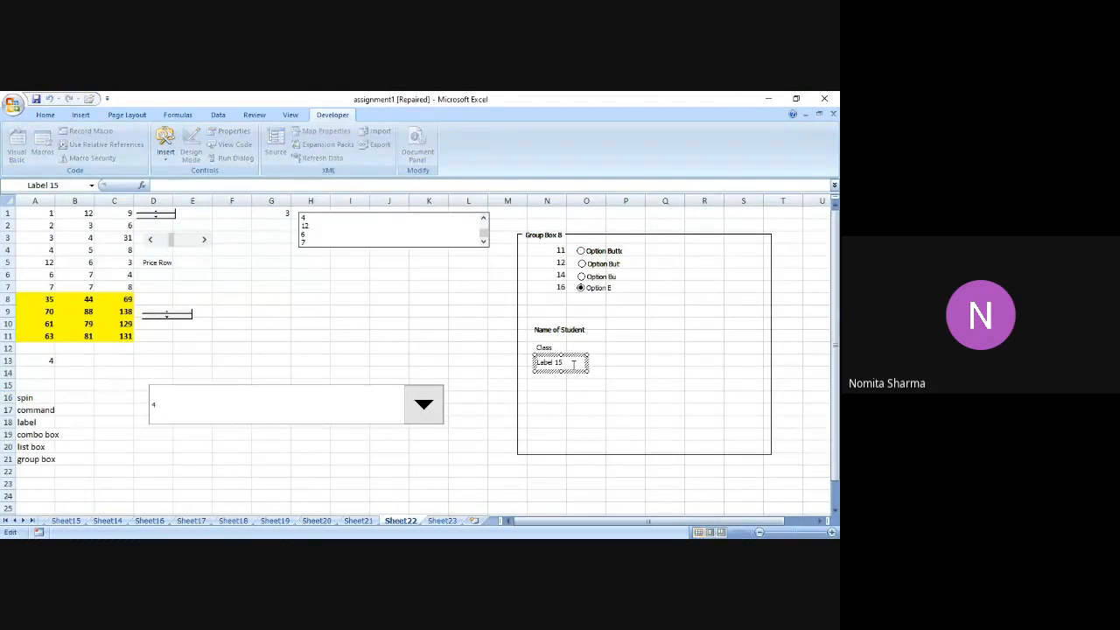
key(BackSpace)
key(BackSpace)
key(BackSpace)
text(6ender)
key(ctrl+a)
click(573, 371)
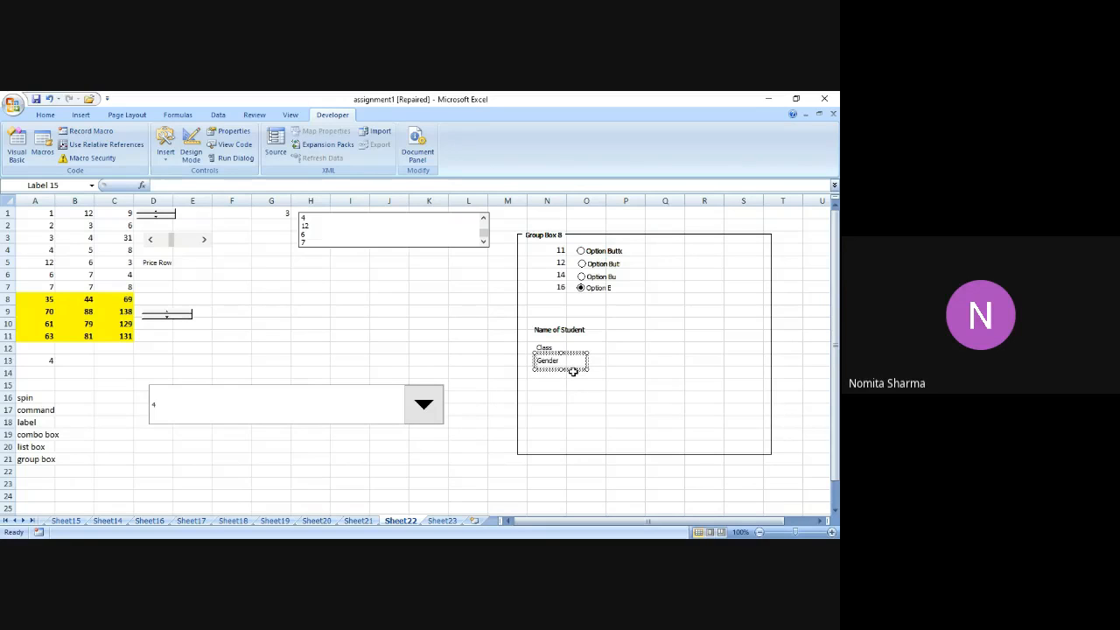
double_click(570, 361)
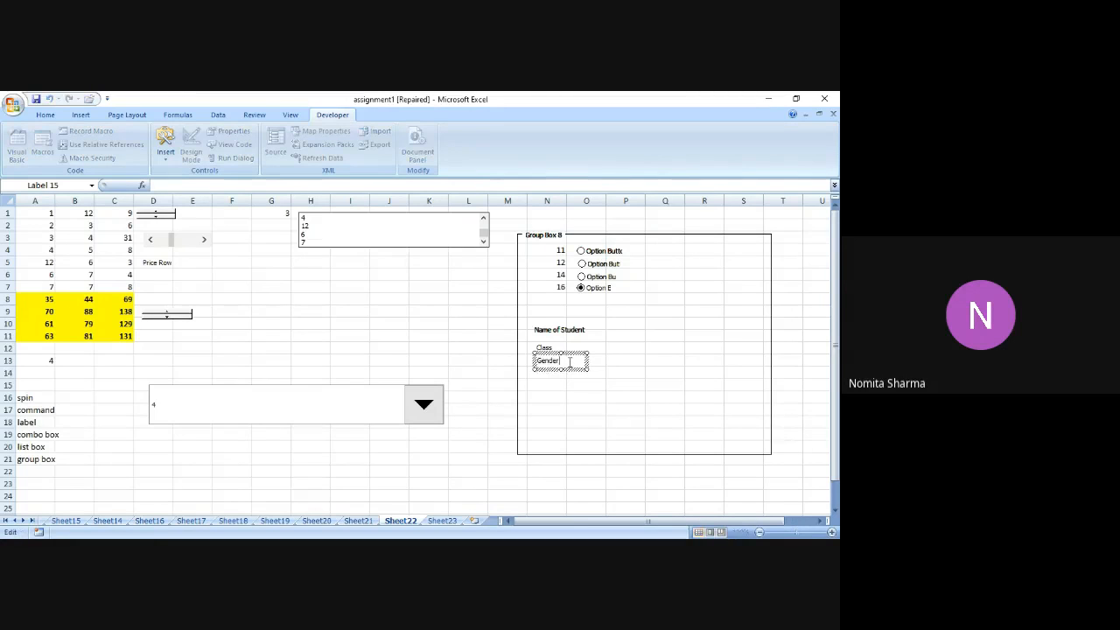
click(561, 405)
click(548, 361)
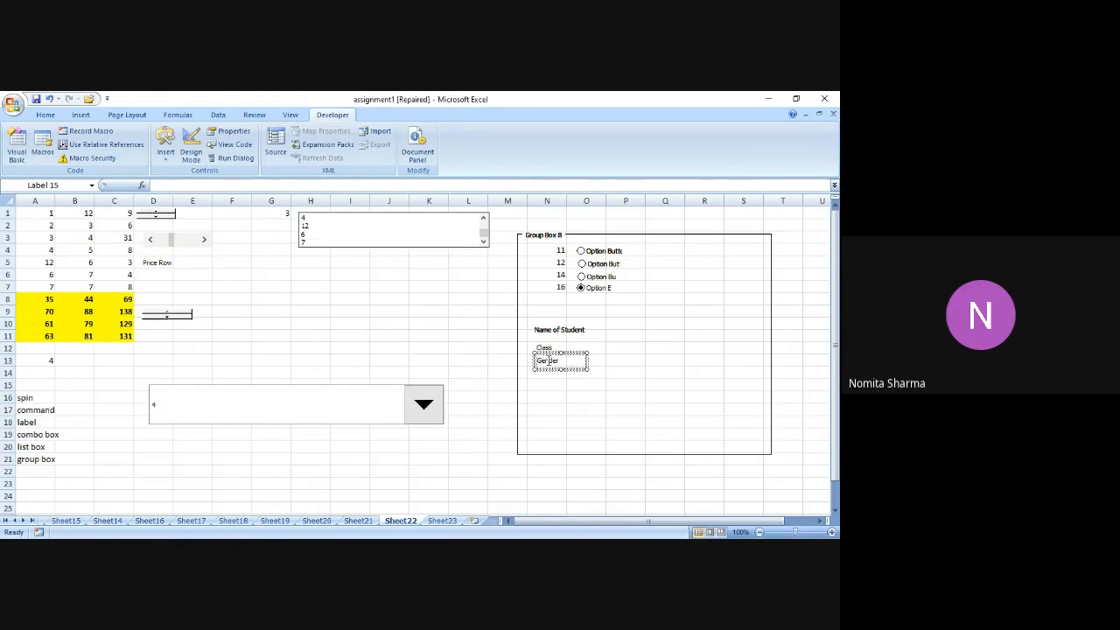
double_click(566, 361)
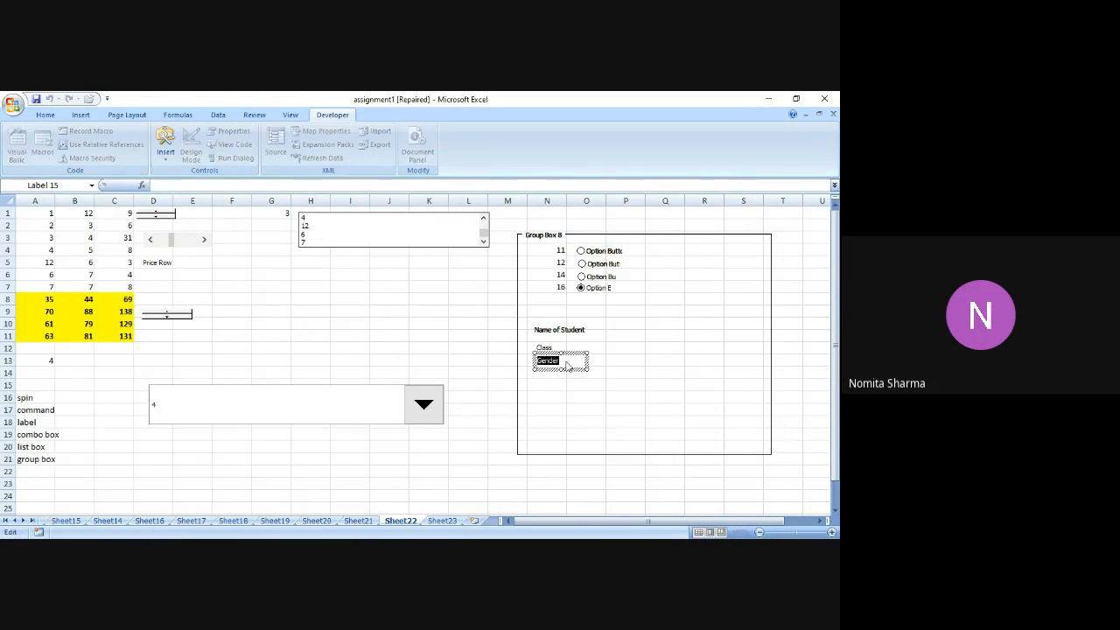
click(573, 405)
click(547, 361)
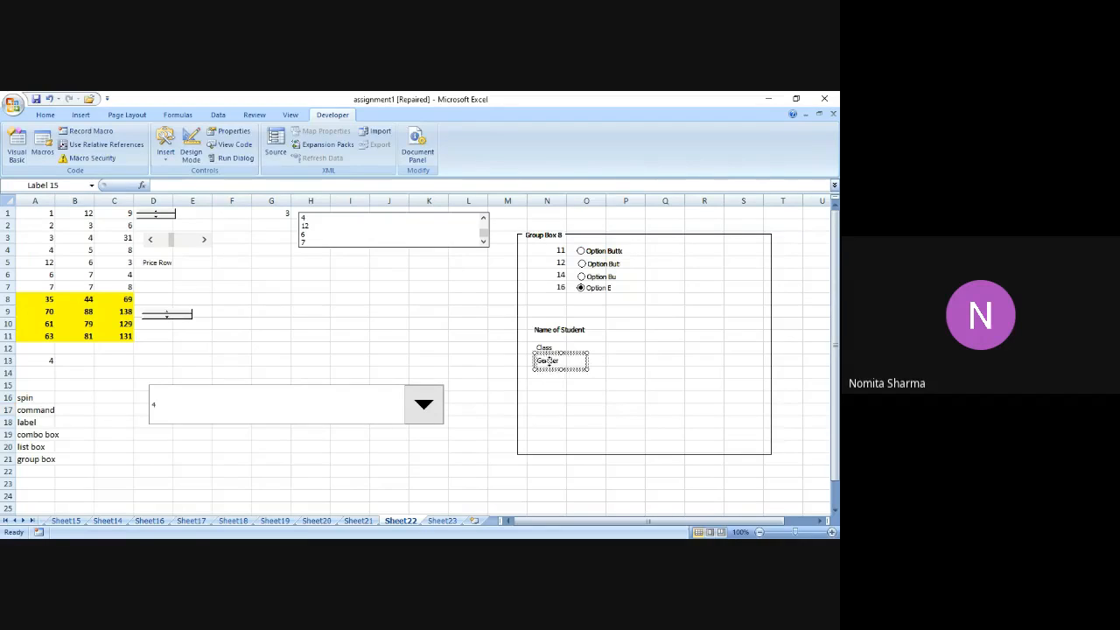
double_click(546, 362)
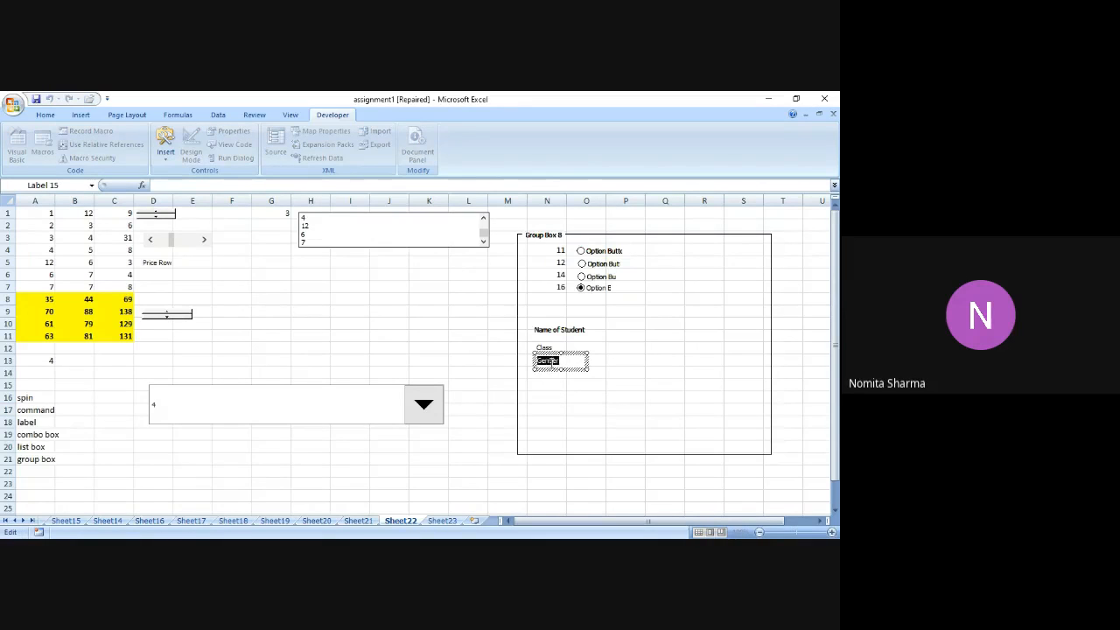
click(571, 409)
click(543, 348)
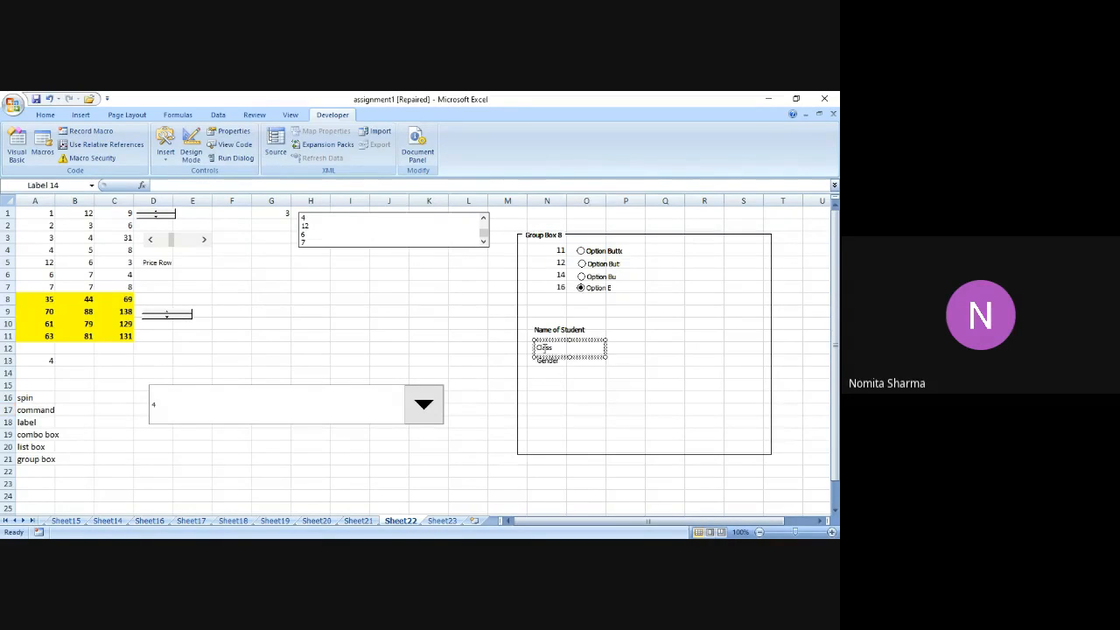
click(562, 330)
double_click(563, 330)
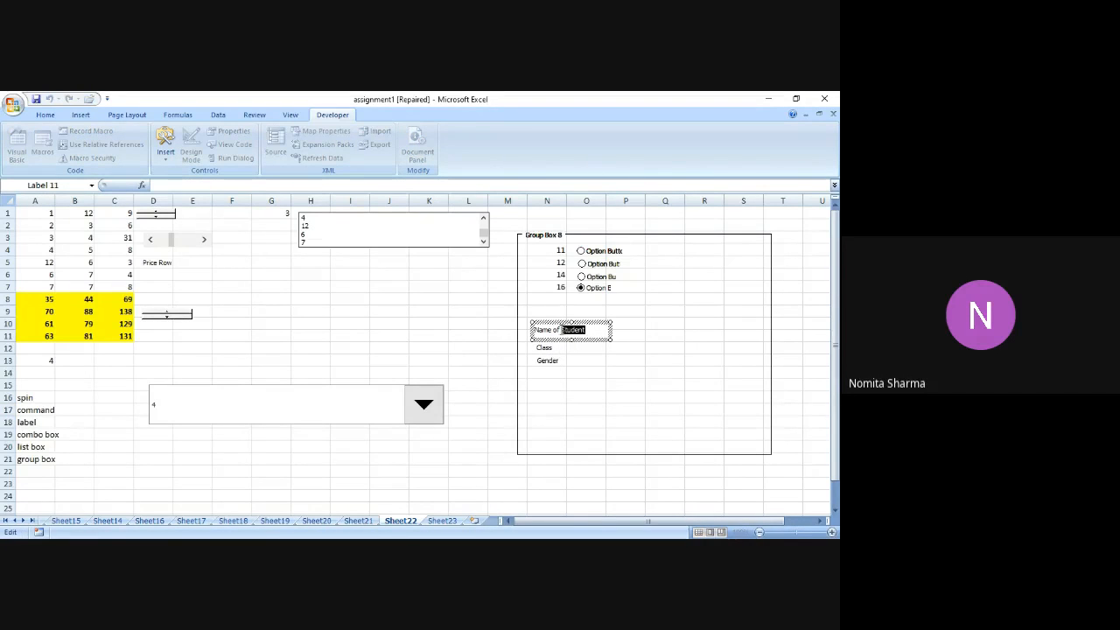
click(547, 372)
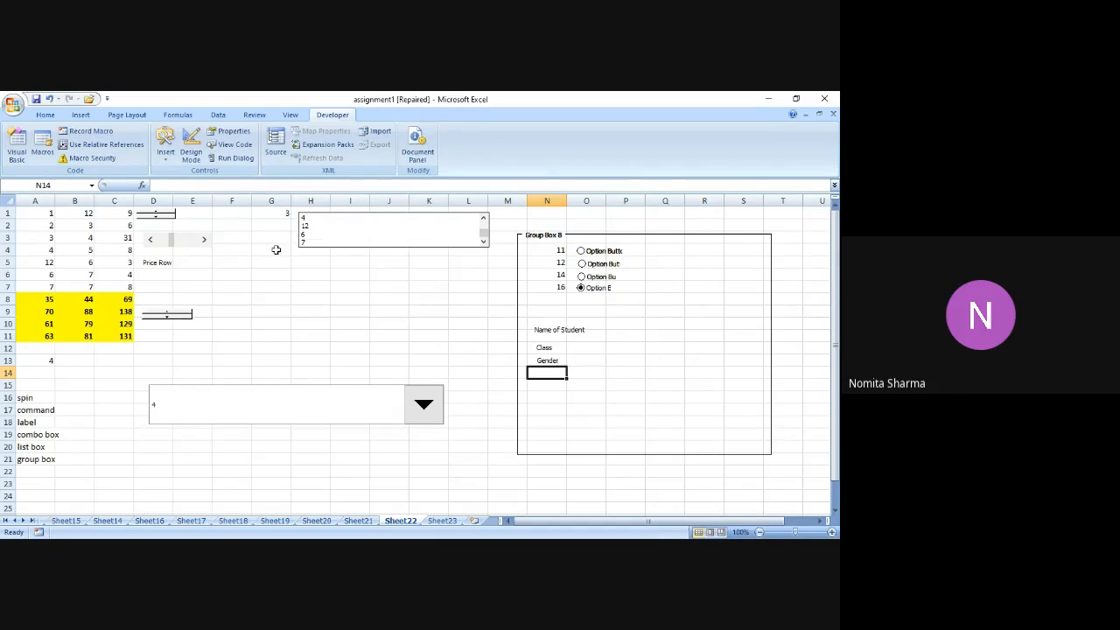
- Insert a wide label across columns Q to S, level with "Name of Student", inside the group box
click(165, 145)
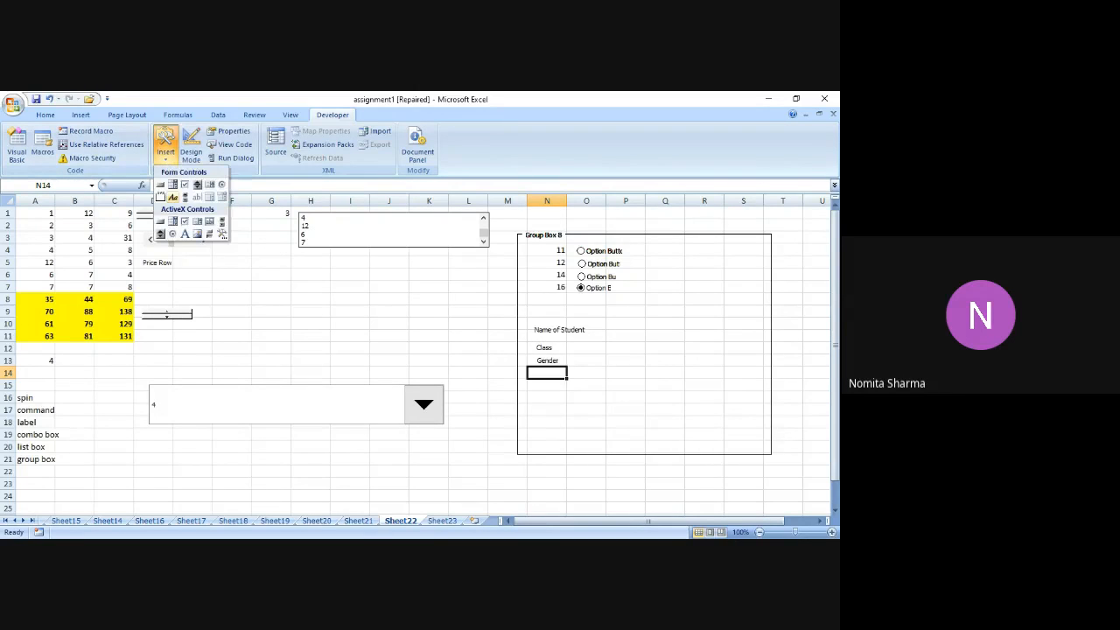
click(173, 197)
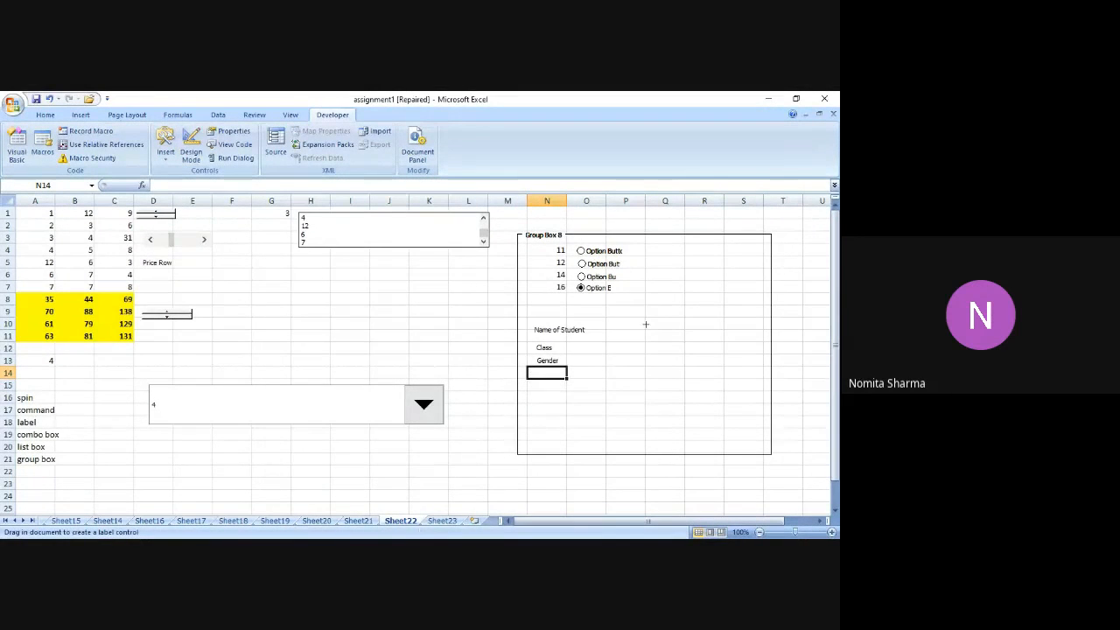
drag(646, 324, 763, 337)
click(713, 332)
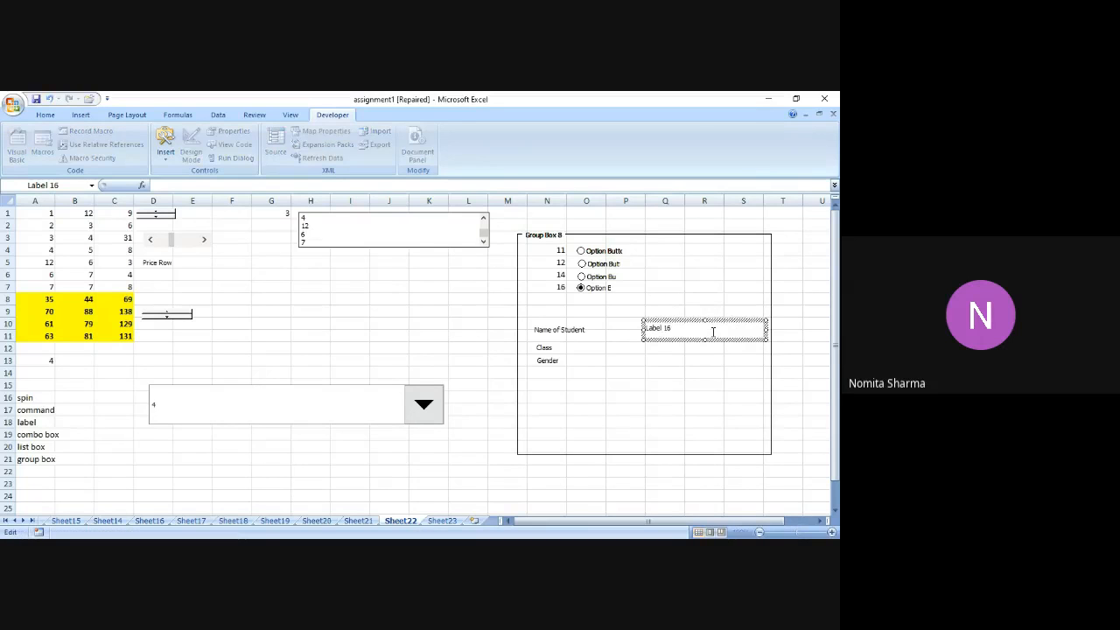
- Replace the wide label's default caption with "Address"
key(BackSpace)
key(BackSpace)
key(BackSpace)
key(BackSpace)
text(ddr)
key(BackSpace)
key(BackSpace)
key(BackSpace)
key(BackSpace)
key(BackSpace)
key(BackSpace)
text(Addre)
key(shift+Home)
- Select the "Address" caption text and check the label's size settings in Format Control
right_click(688, 342)
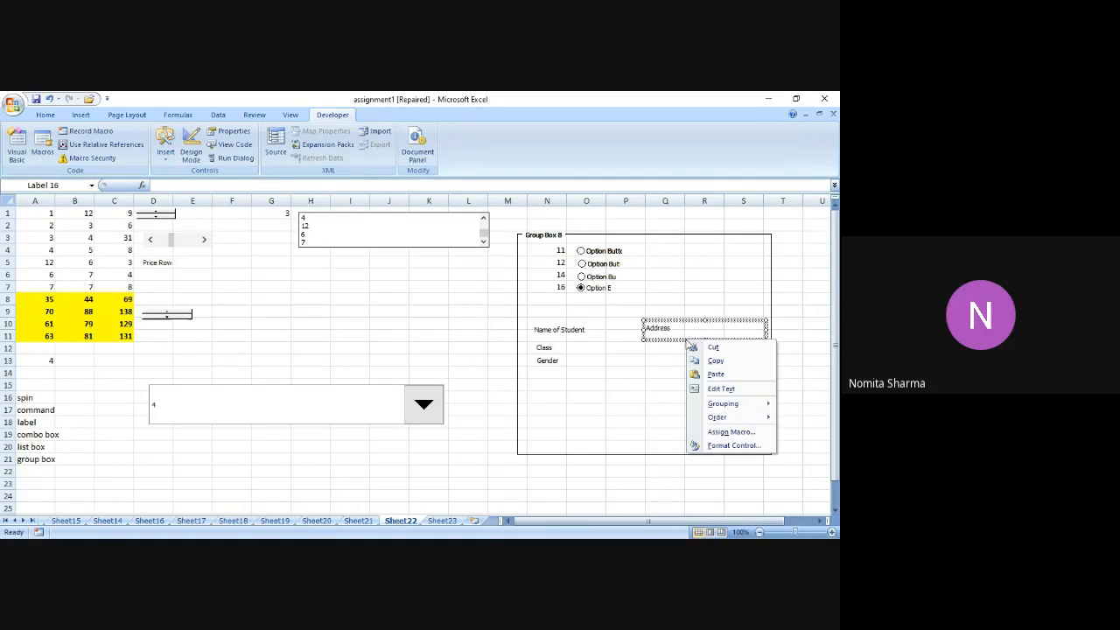
click(719, 389)
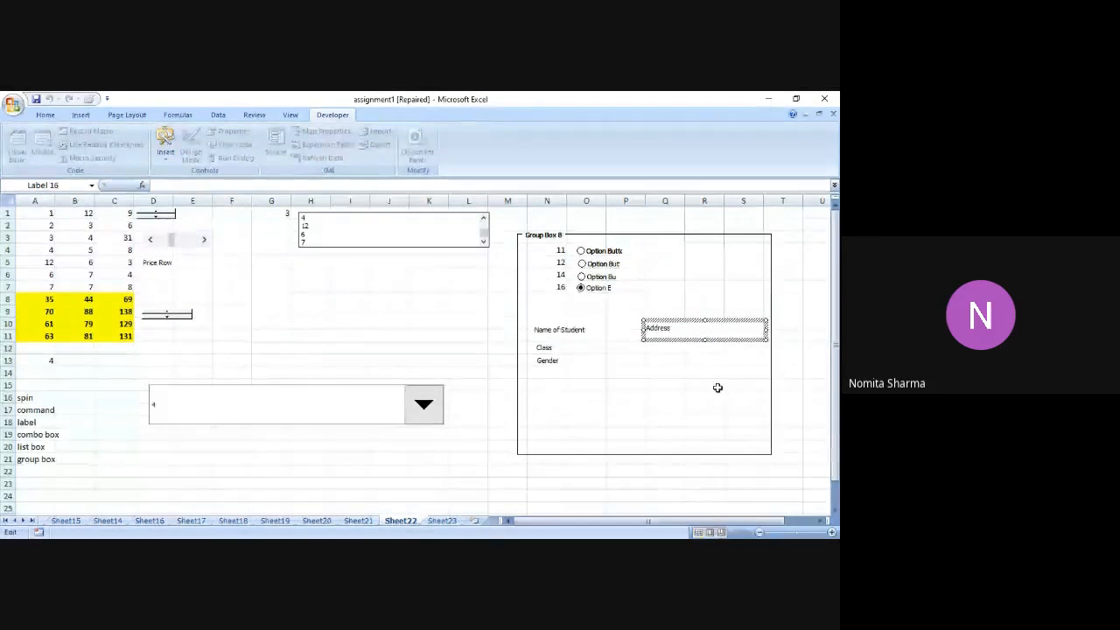
key(ctrl+a)
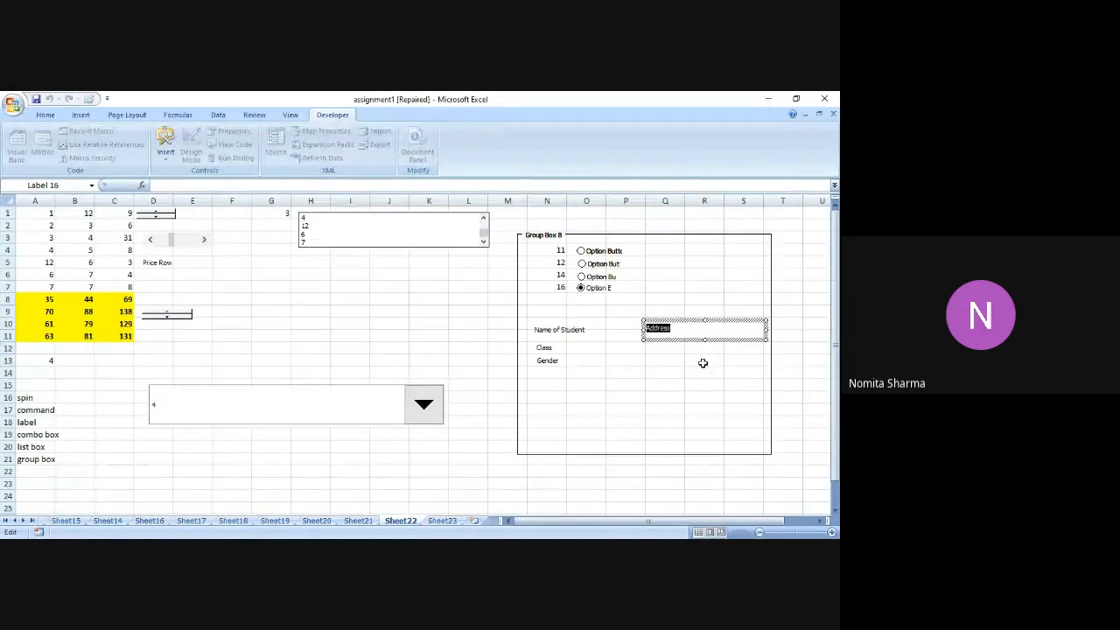
right_click(679, 340)
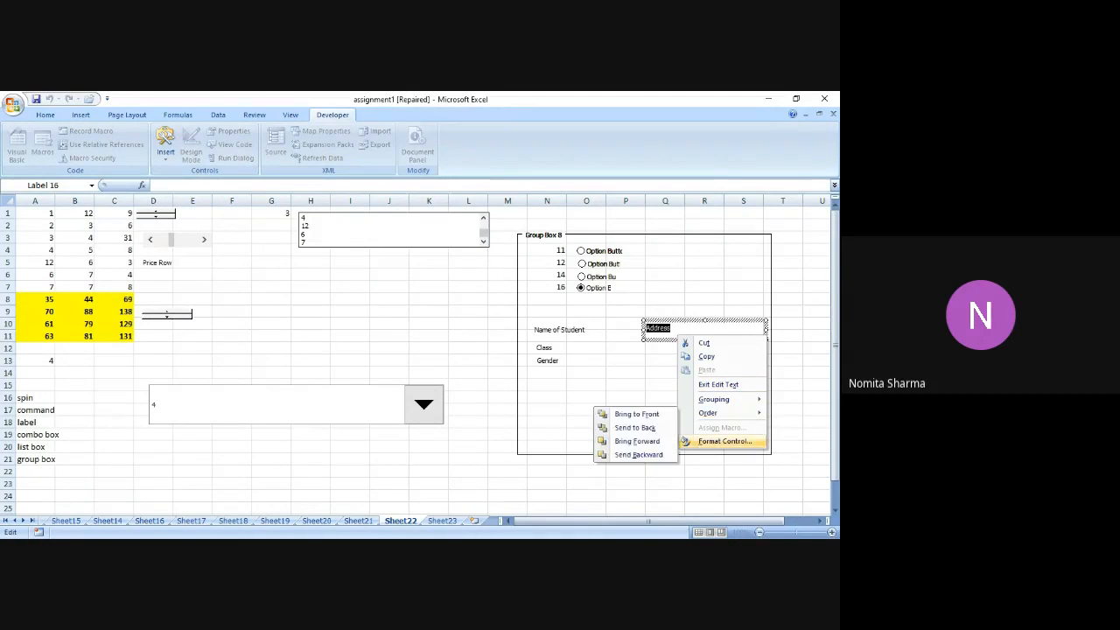
click(724, 441)
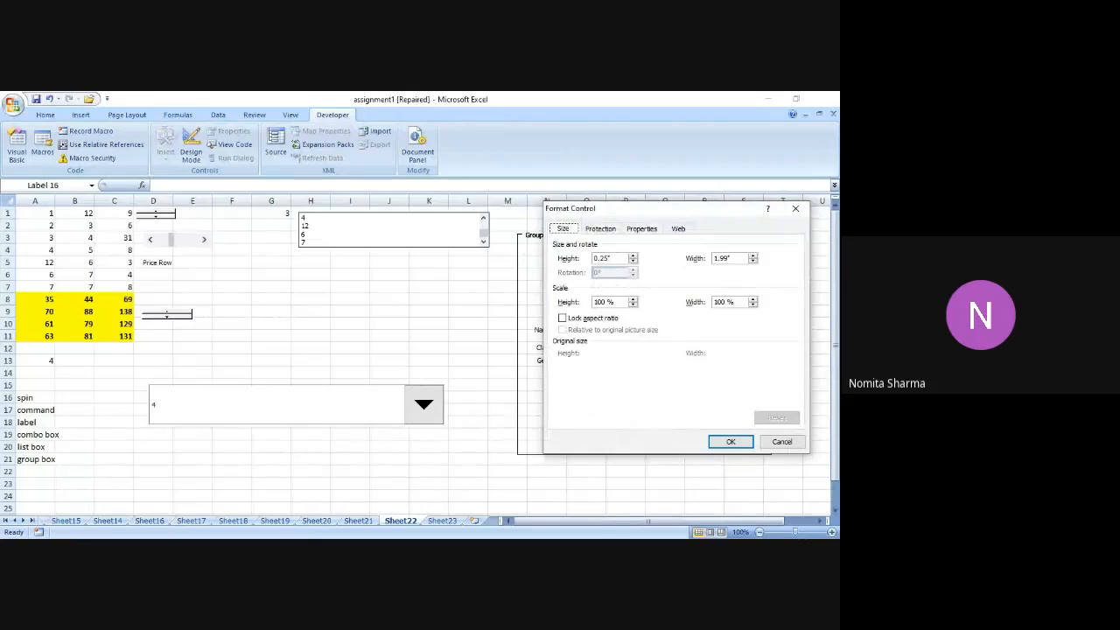
click(730, 441)
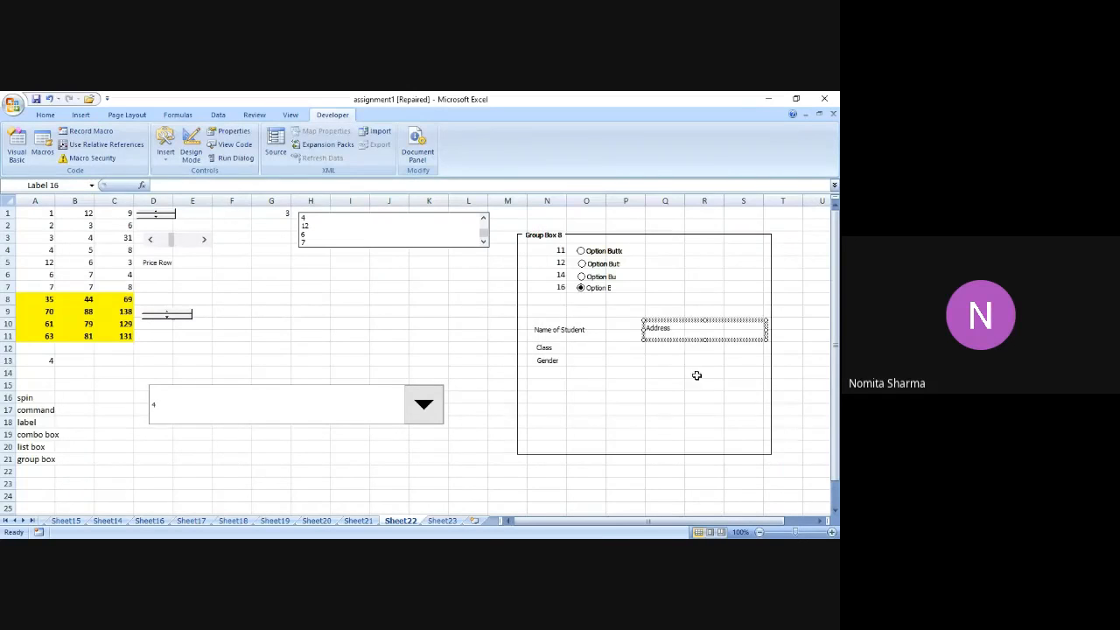
- Select the "Address" caption text again and open the label's context options
click(679, 333)
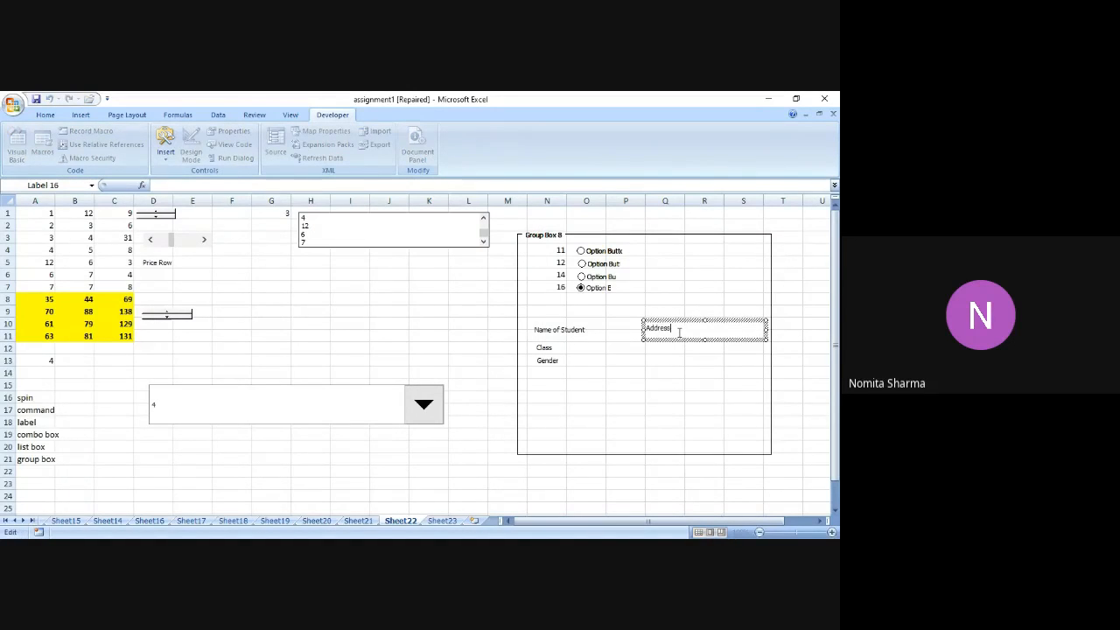
double_click(679, 333)
right_click(679, 332)
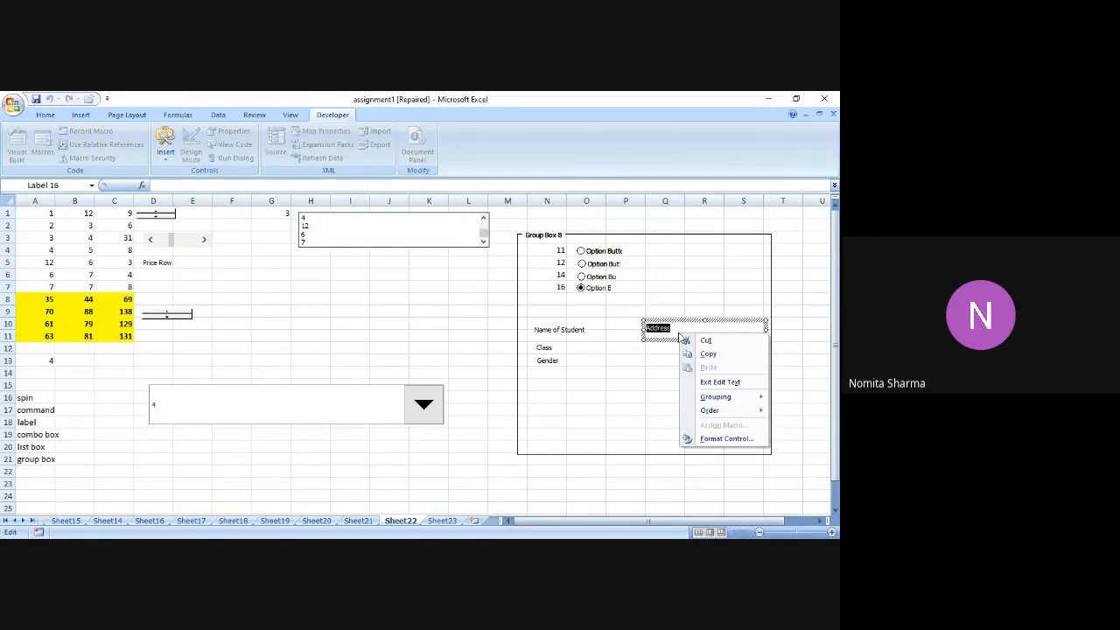